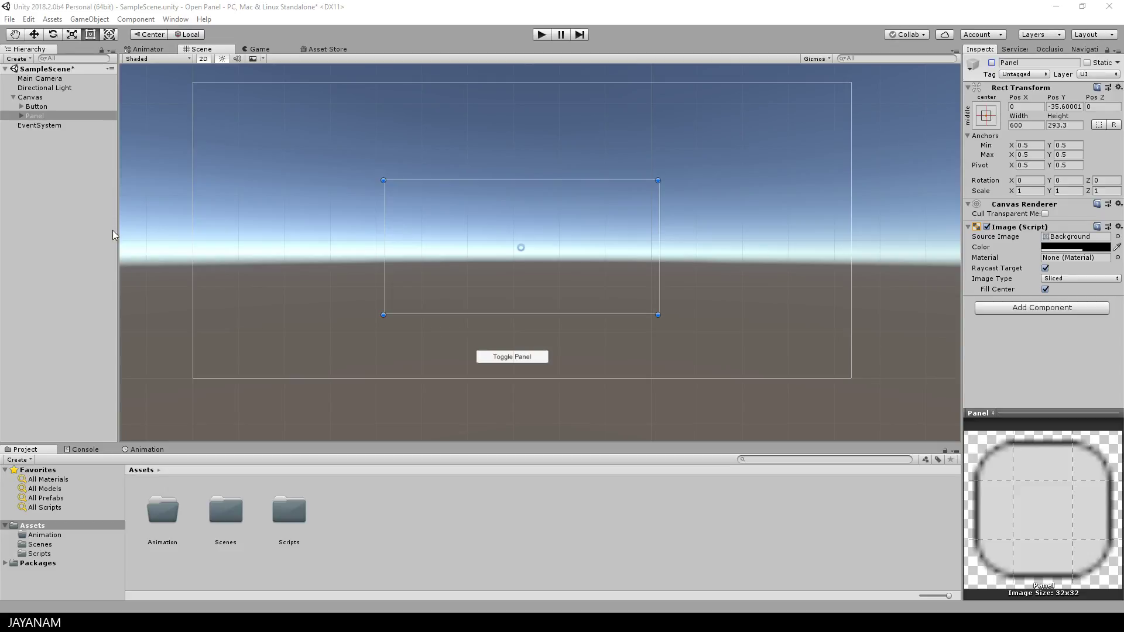
# Step: Enable the hidden Panel, move its Text child up and change the text to '- MENU -'
pyautogui.click(992, 63)
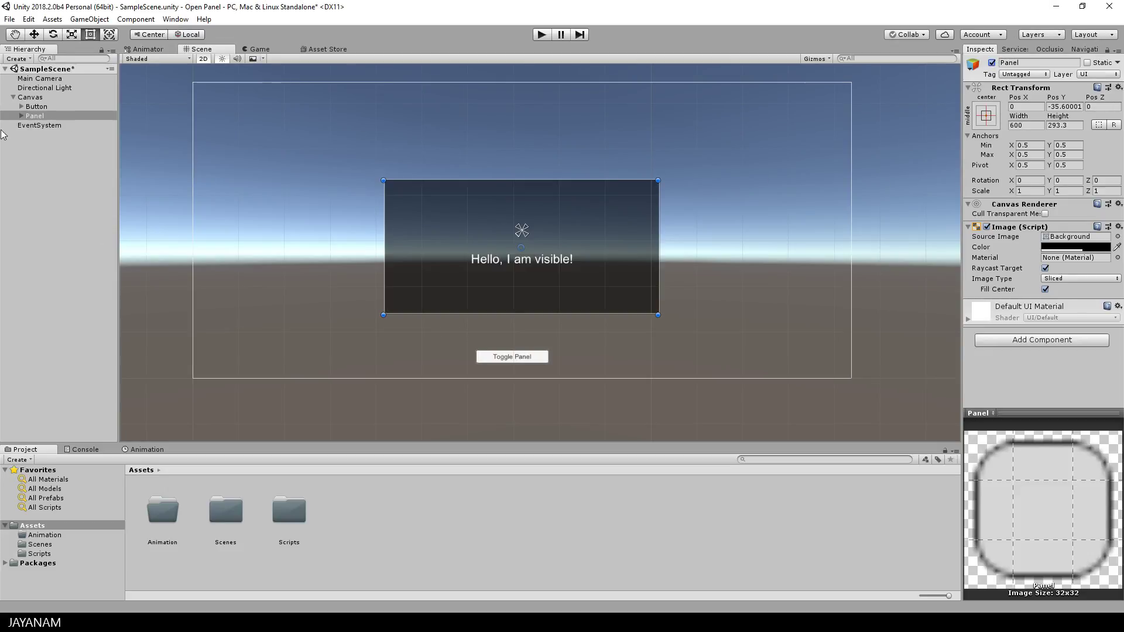
pyautogui.click(21, 116)
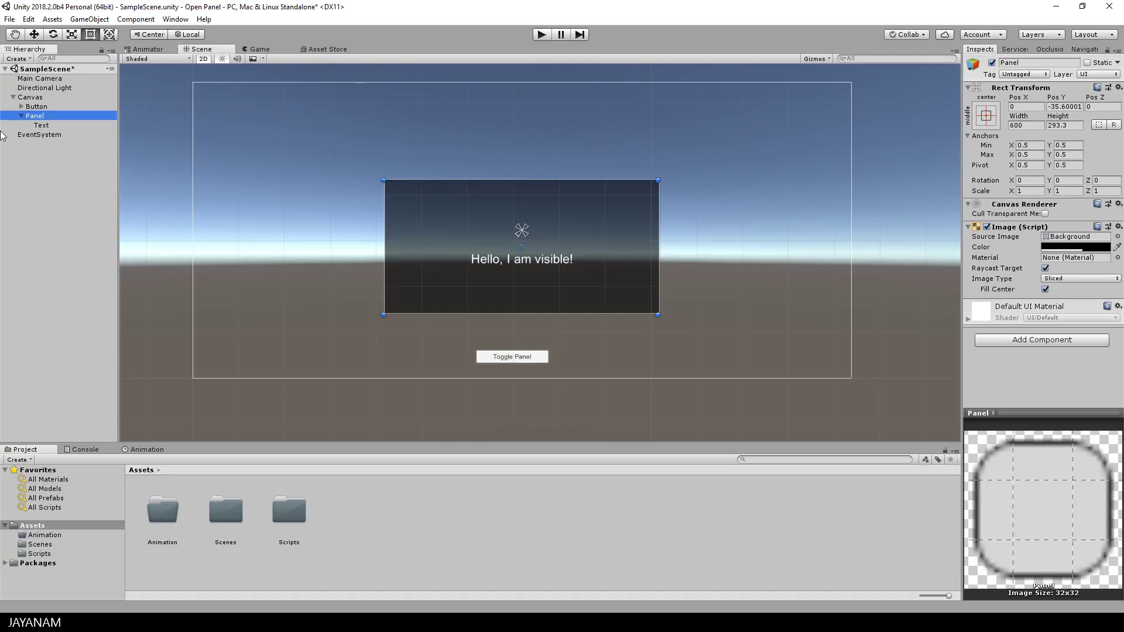
pyautogui.click(43, 127)
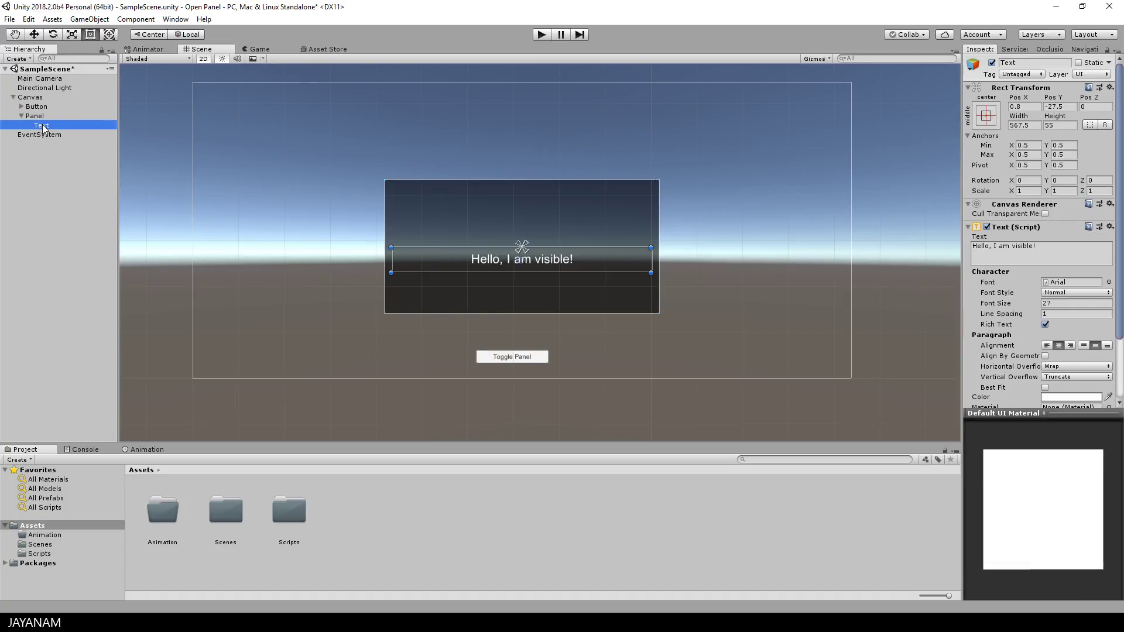
pyautogui.click(39, 36)
pyautogui.moveTo(523, 214); pyautogui.dragTo(529, 150)
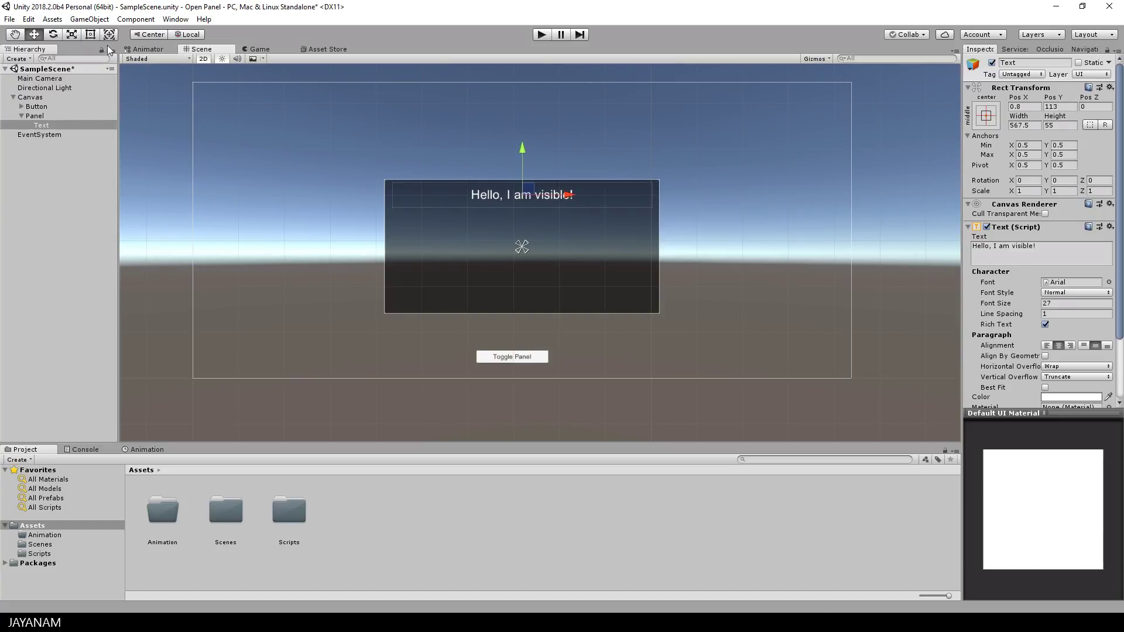
pyautogui.press('t')
pyautogui.moveTo(484, 209); pyautogui.dragTo(484, 206)
pyautogui.click(1058, 249)
pyautogui.write('- MENU -')
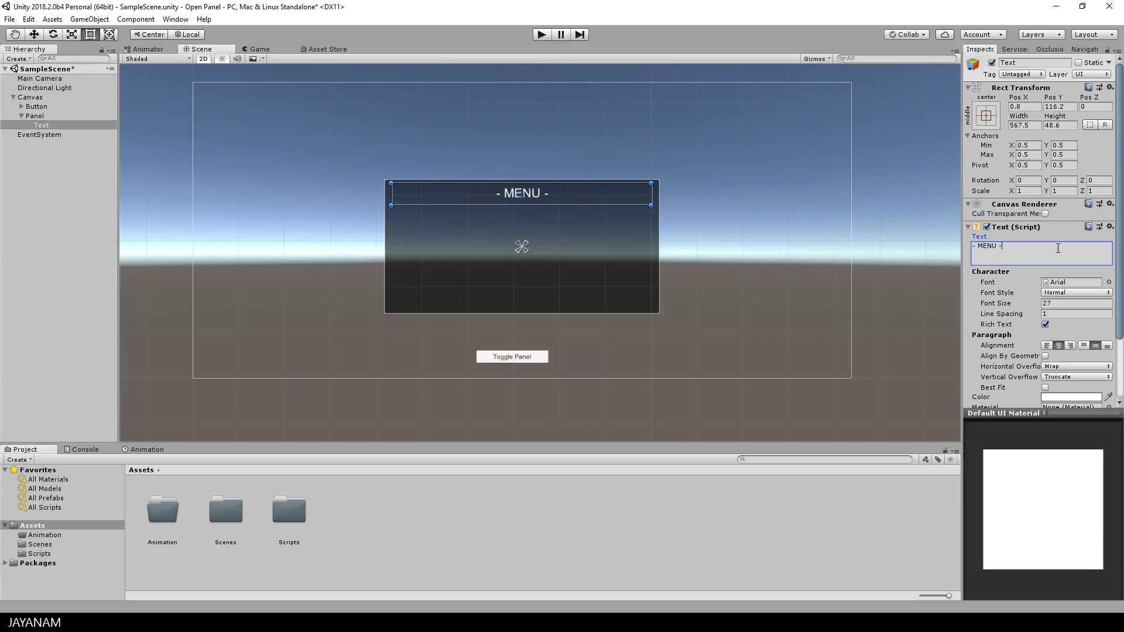
# Step: Anchor the text top-centre and shrink the Panel into a thin 600×61.3 bar
pyautogui.click(987, 115)
pyautogui.click(1052, 211)
pyautogui.click(87, 48)
pyautogui.click(34, 115)
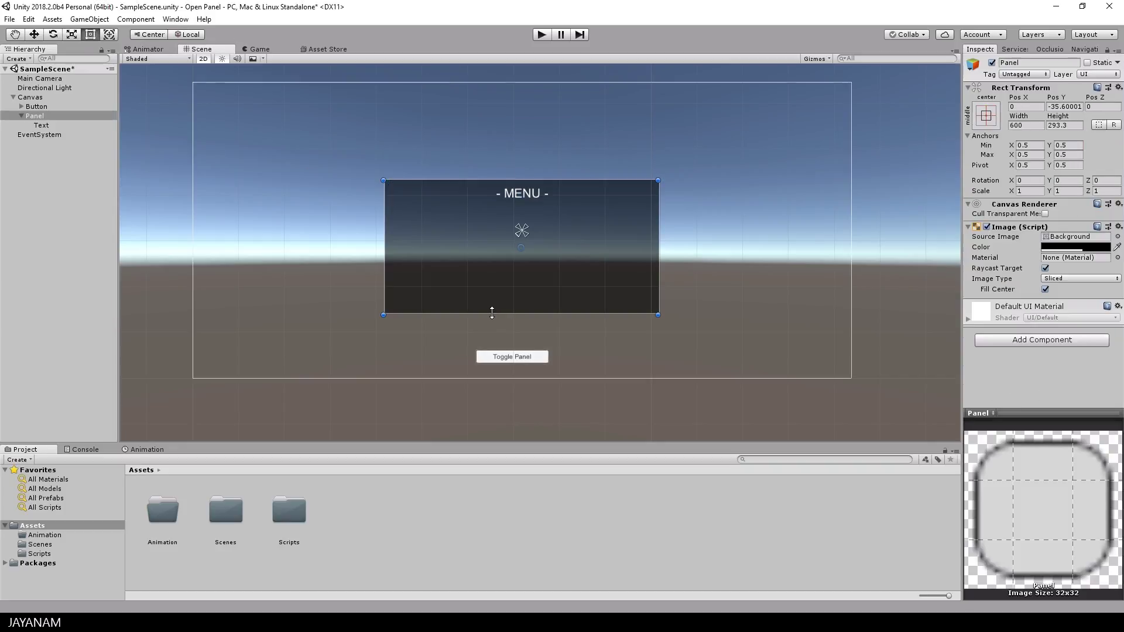
pyautogui.moveTo(410, 314); pyautogui.dragTo(409, 212)
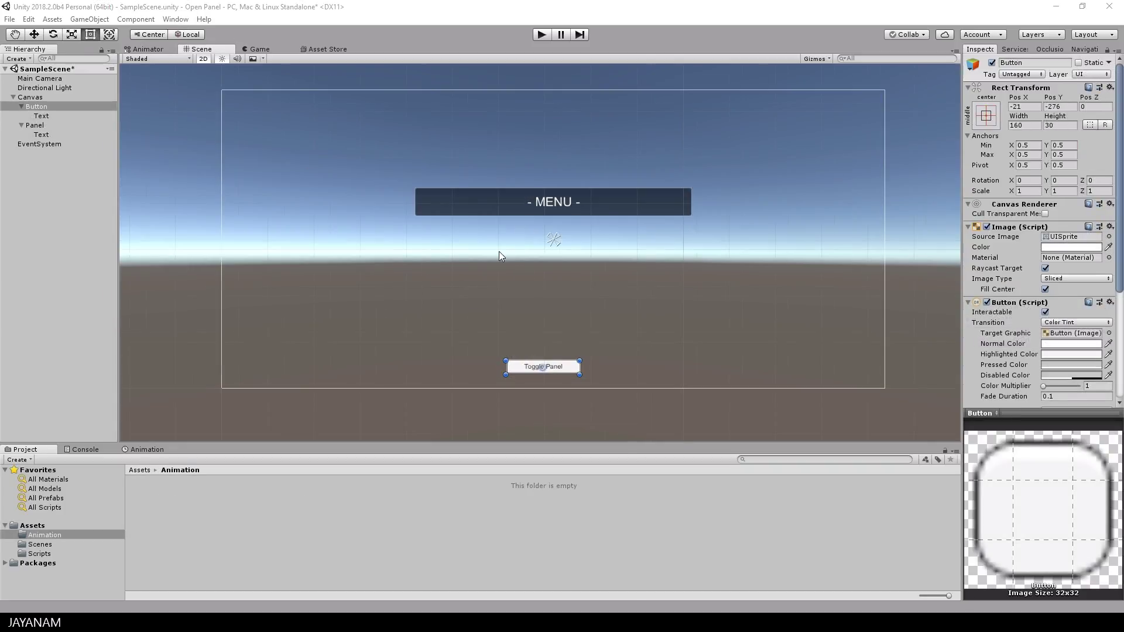
# Step: Rename the Panel to PanelMenu in the Hierarchy
pyautogui.click(33, 125)
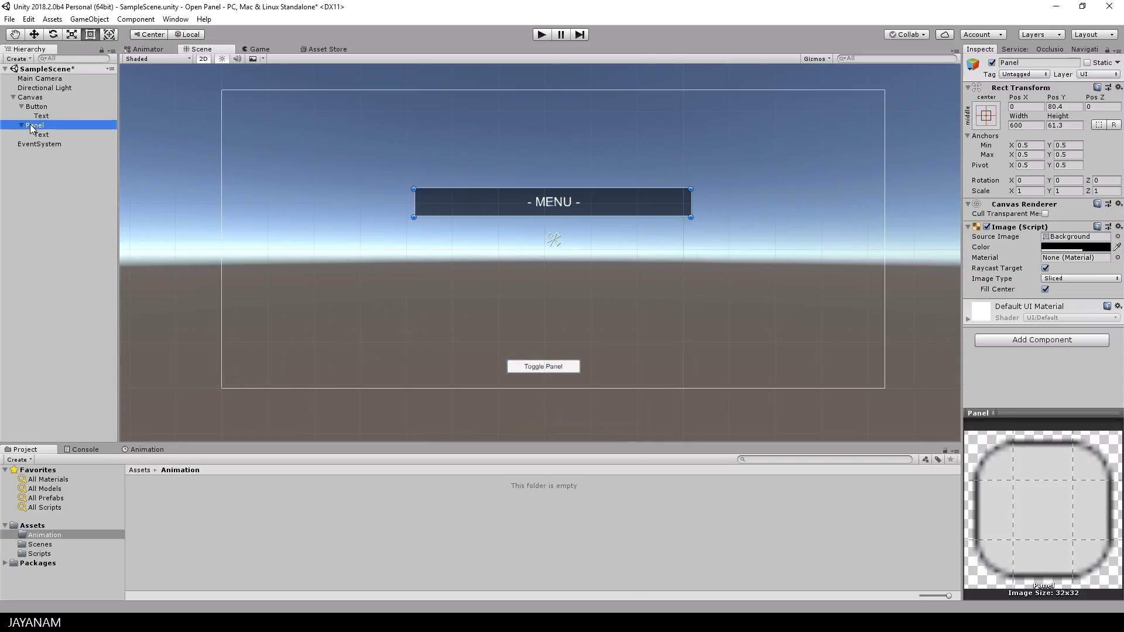
pyautogui.click(31, 128)
pyautogui.click(52, 130)
pyautogui.write('Menu')
pyautogui.press('Return')
# Step: Add a new UI Panel as a child of PanelMenu
pyautogui.rightClick(52, 129)
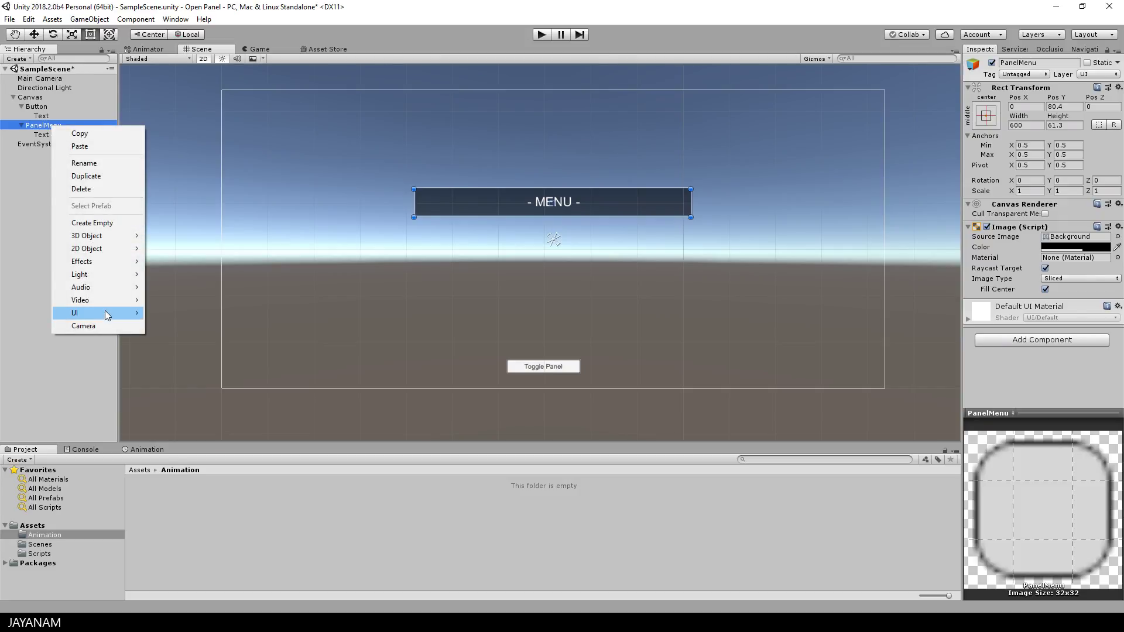
pyautogui.moveTo(104, 314)
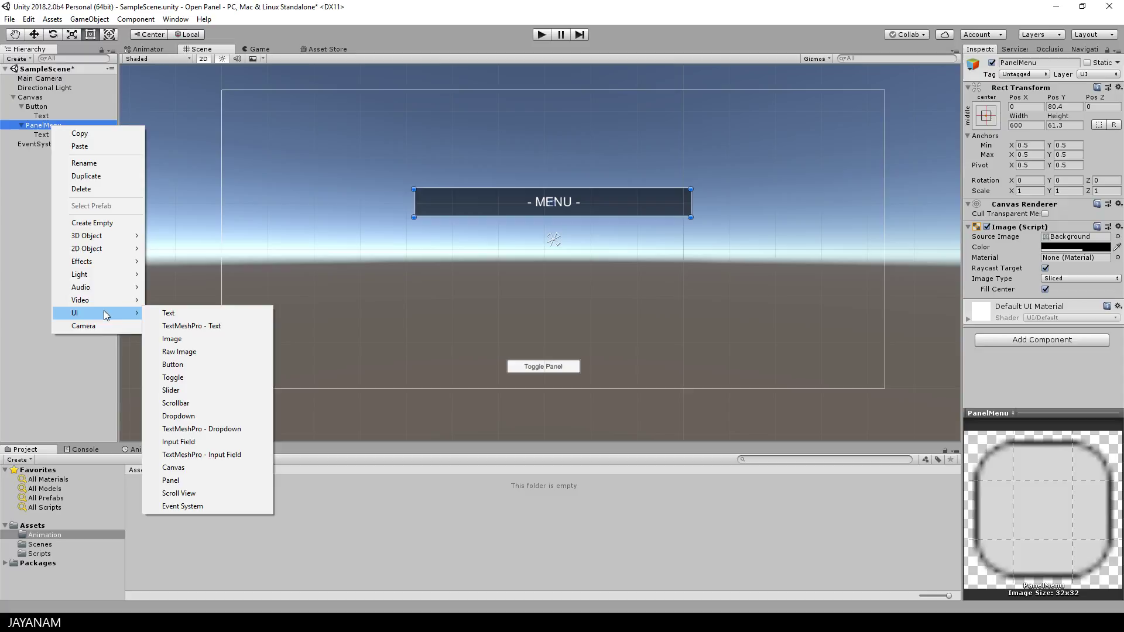
pyautogui.click(202, 480)
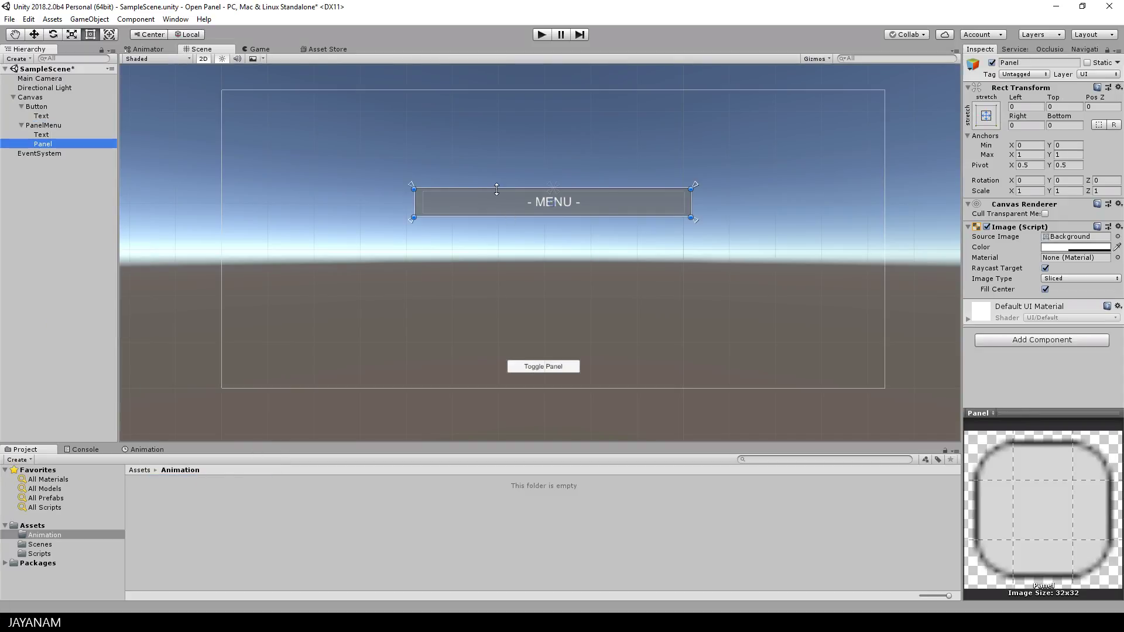
# Step: Resize the child panel into a strip just below MENU and set its Source Image to None
pyautogui.moveTo(496, 189)
pyautogui.mouseDown()
pyautogui.moveTo(493, 232)
pyautogui.moveTo(492, 210)
pyautogui.mouseUp()
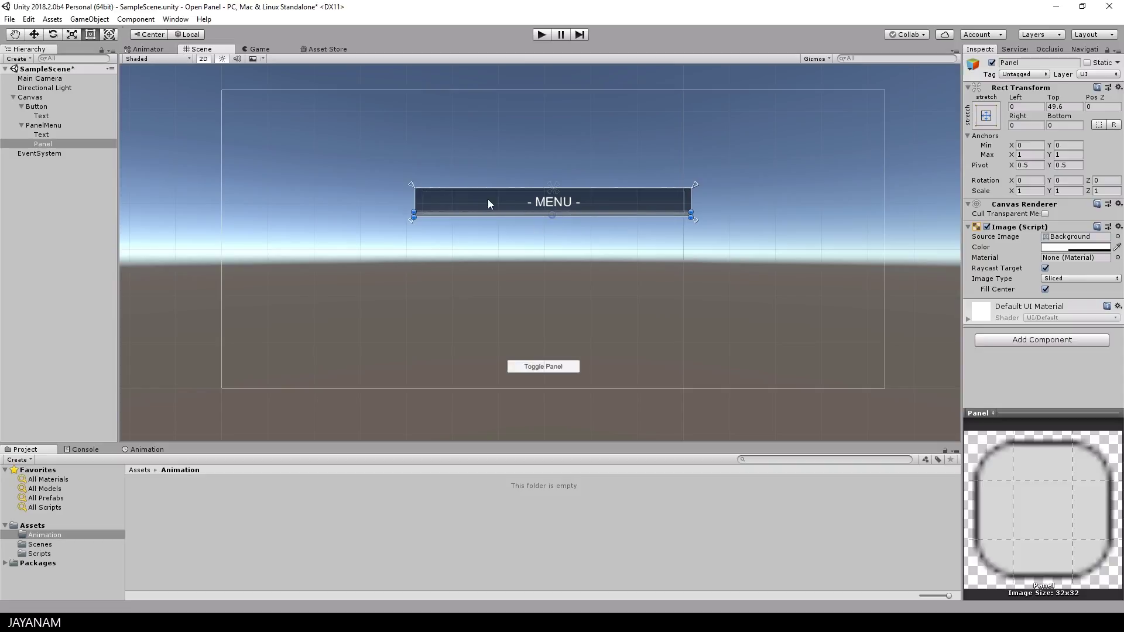
pyautogui.press('w')
pyautogui.moveTo(554, 168); pyautogui.dragTo(554, 174)
pyautogui.scroll(3, 560, 181)
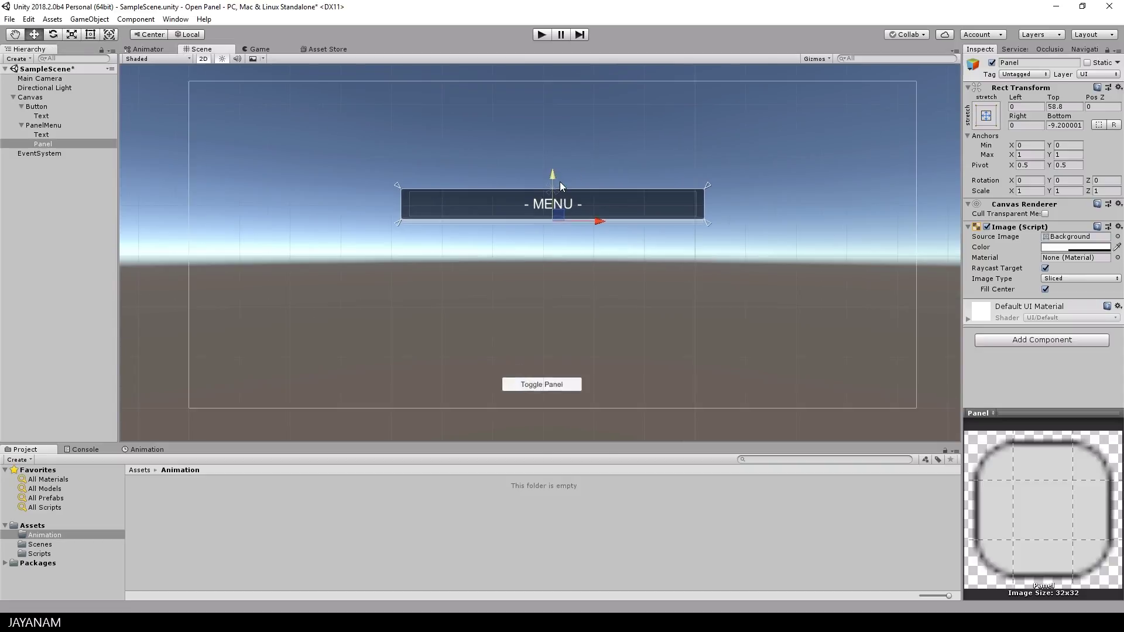
pyautogui.click(1117, 237)
pyautogui.doubleClick(451, 290)
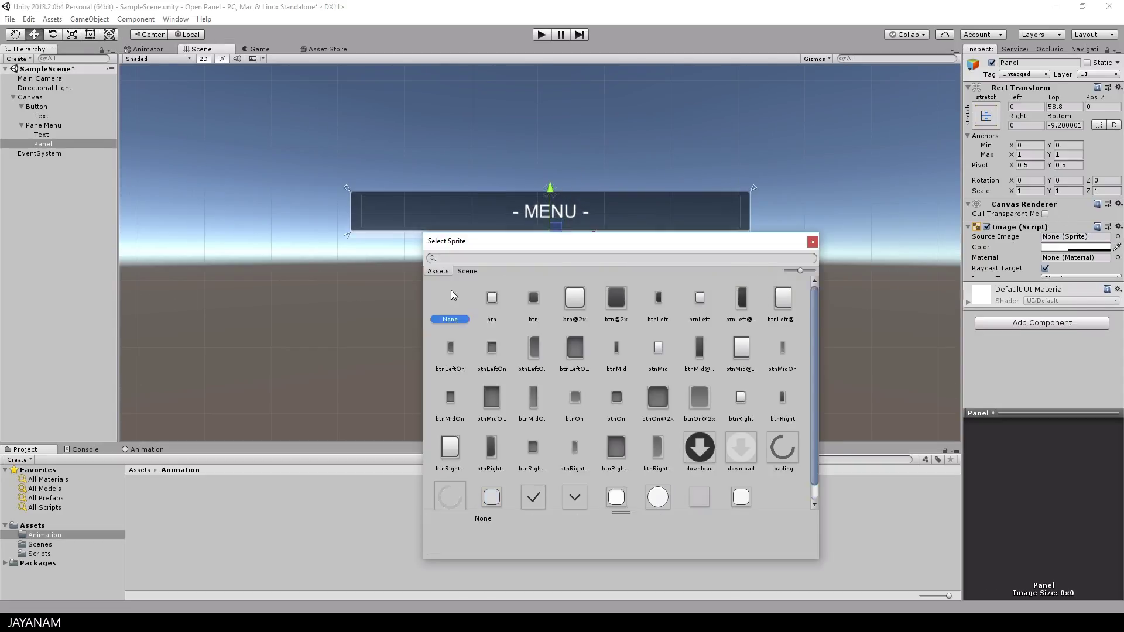
# Step: Anchor the child strip top-centre and tint it semi-transparent black
pyautogui.click(986, 116)
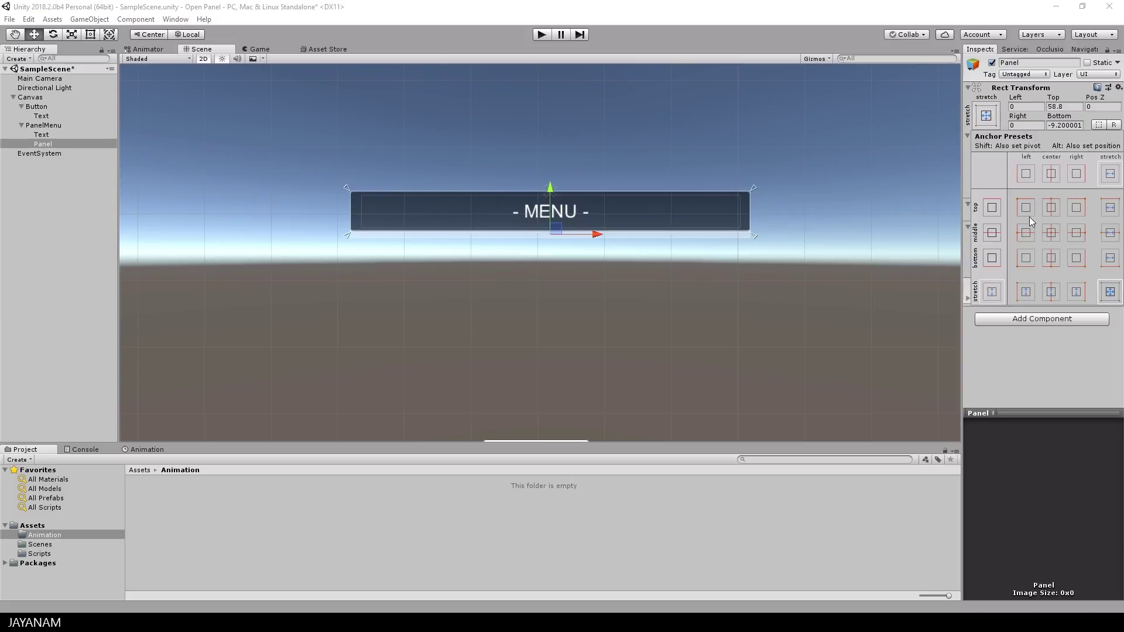
pyautogui.click(1051, 208)
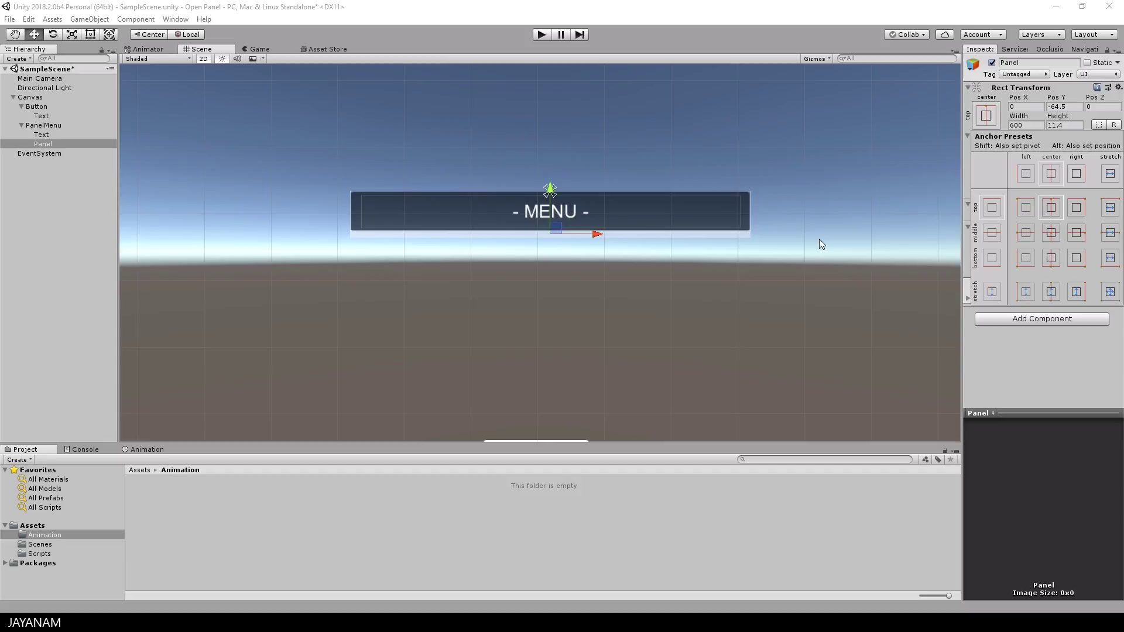
pyautogui.click(51, 143)
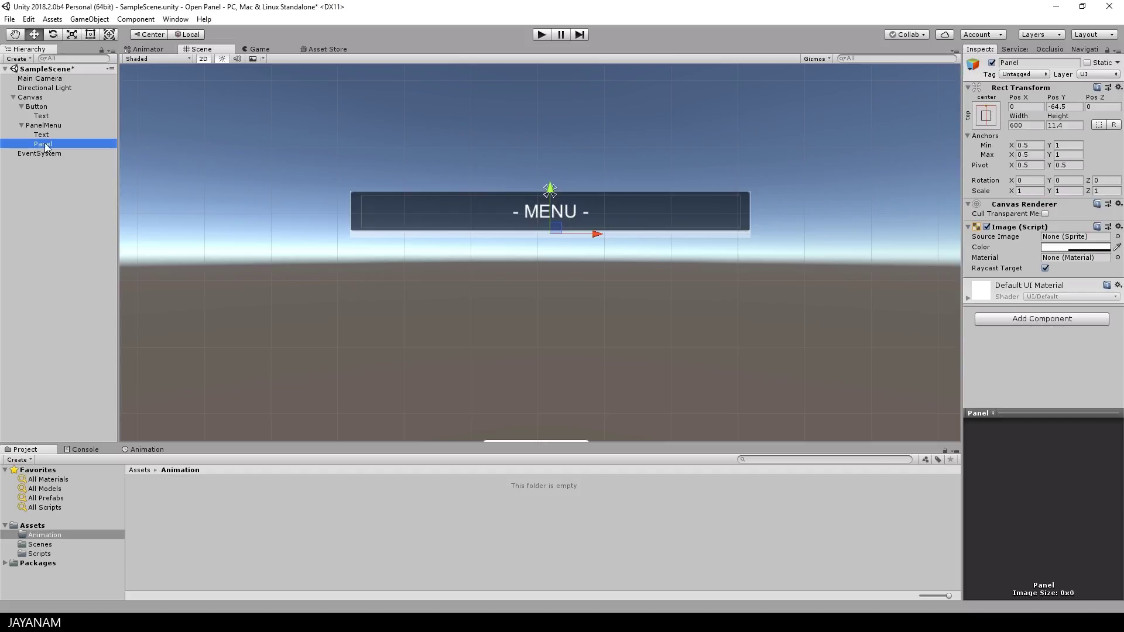
pyautogui.click(1075, 247)
pyautogui.moveTo(940, 228); pyautogui.dragTo(930, 264)
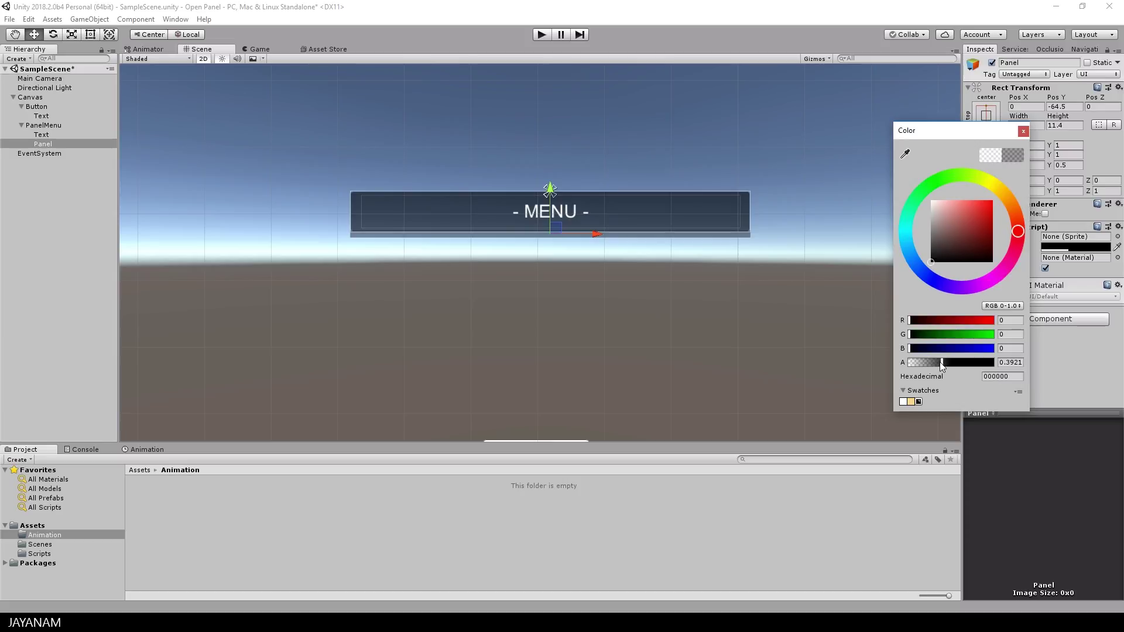
pyautogui.click(1024, 131)
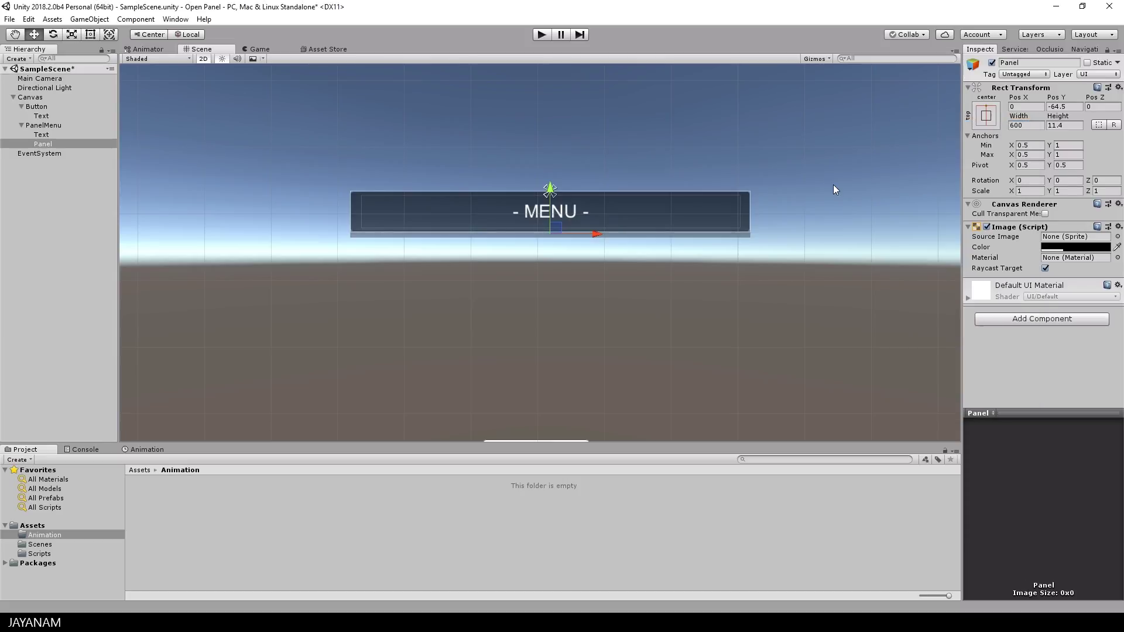
# Step: Create and save an animation clip named OpenMenu.anim for the child Panel
pyautogui.click(147, 450)
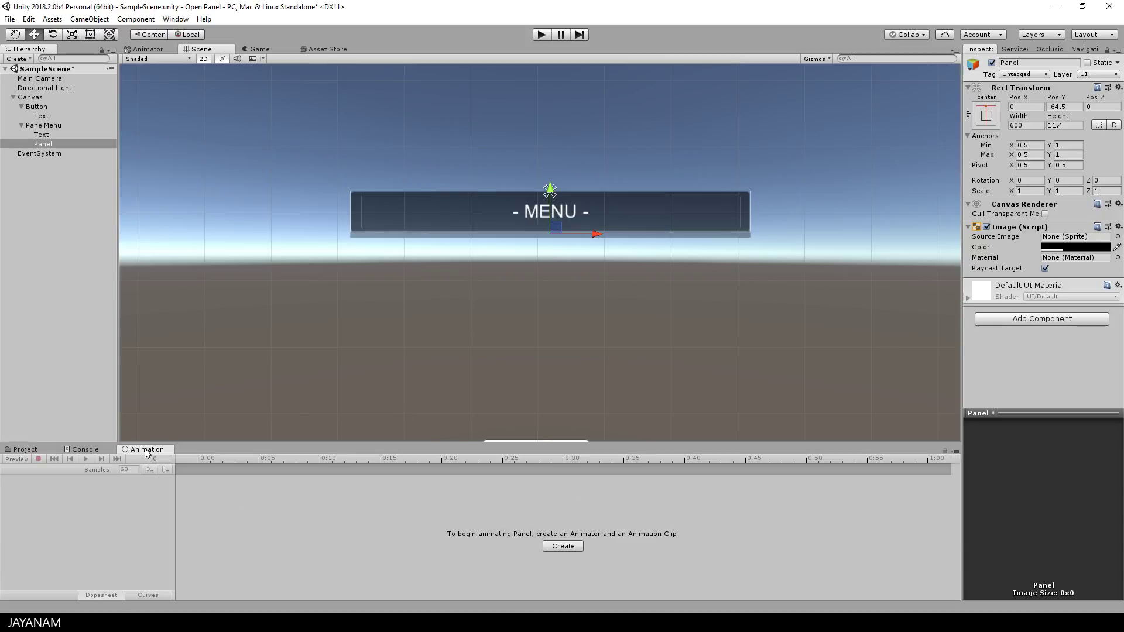
pyautogui.click(562, 546)
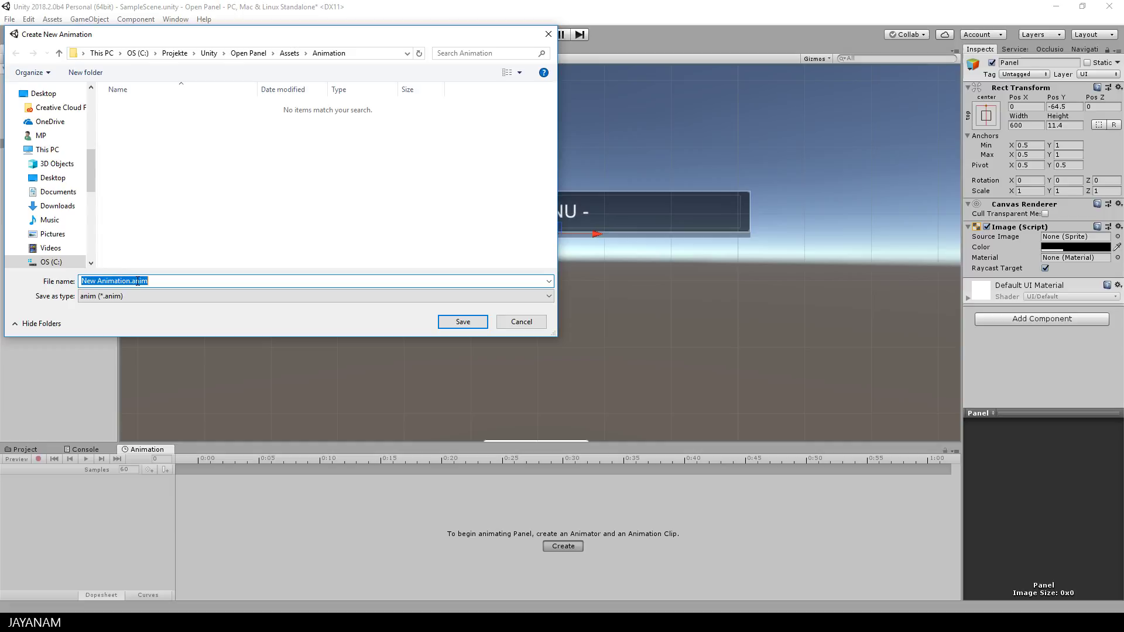
pyautogui.click(128, 282)
pyautogui.moveTo(128, 282); pyautogui.dragTo(13, 270)
pyautogui.write('OpenMenu')
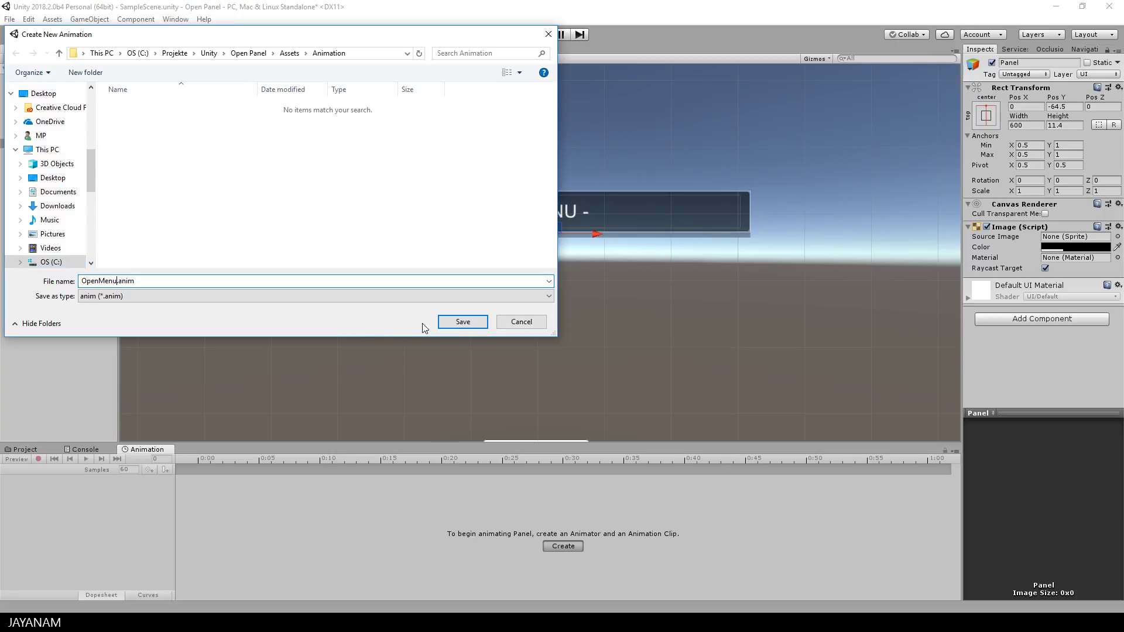
pyautogui.click(473, 322)
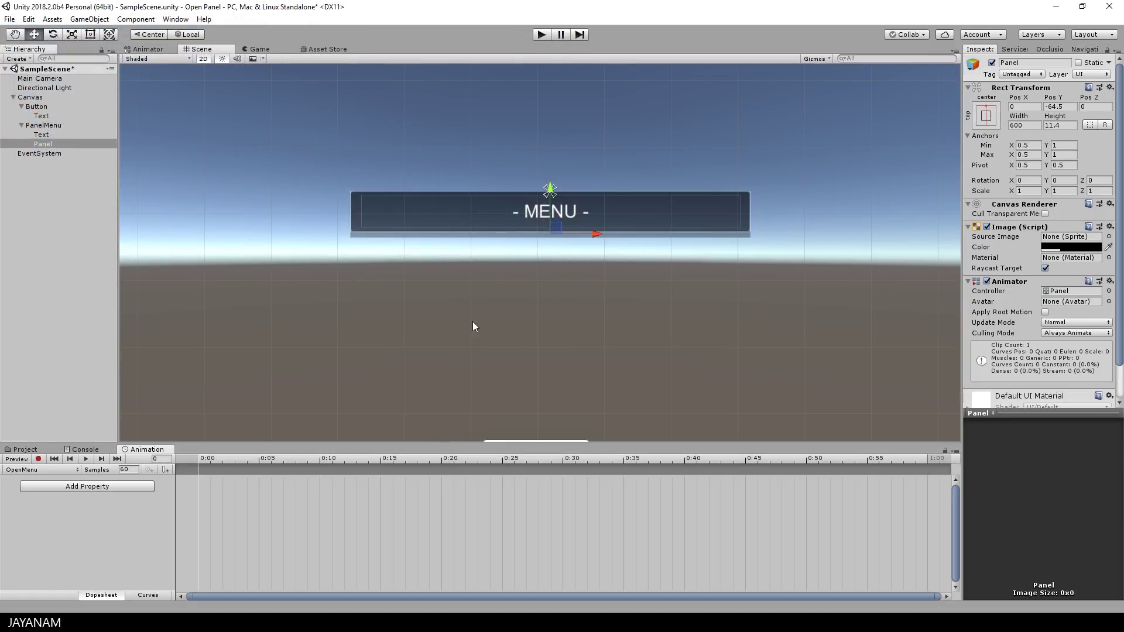
# Step: Record a key at 0:40 stretching the Panel down to 600×248.5, preview, then stop recording
pyautogui.moveTo(514, 461); pyautogui.dragTo(685, 463)
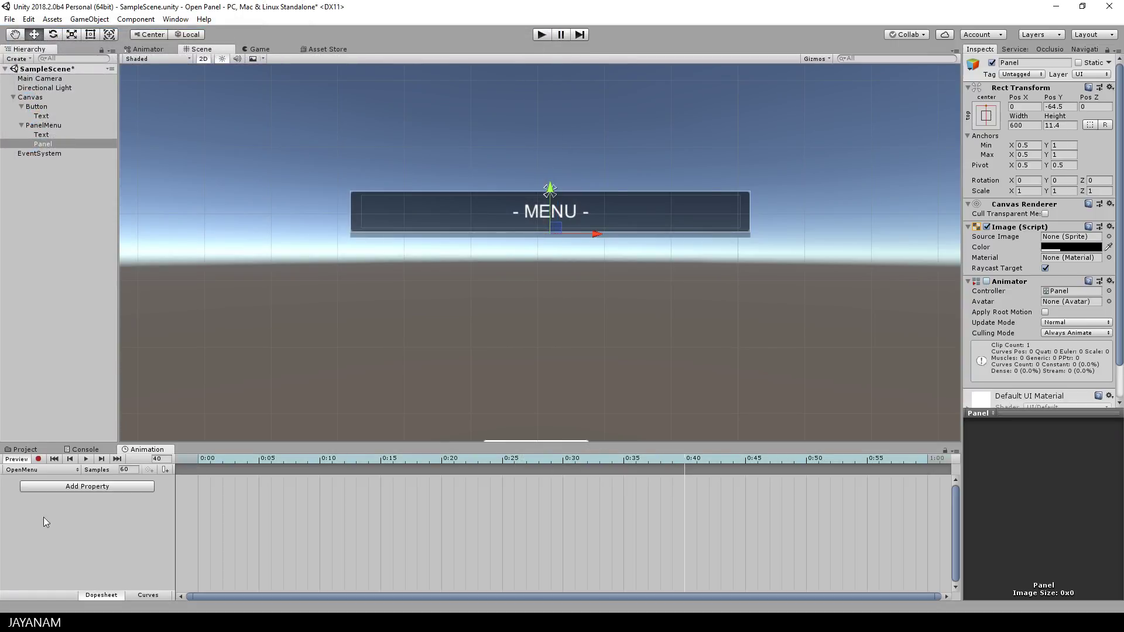
pyautogui.click(38, 460)
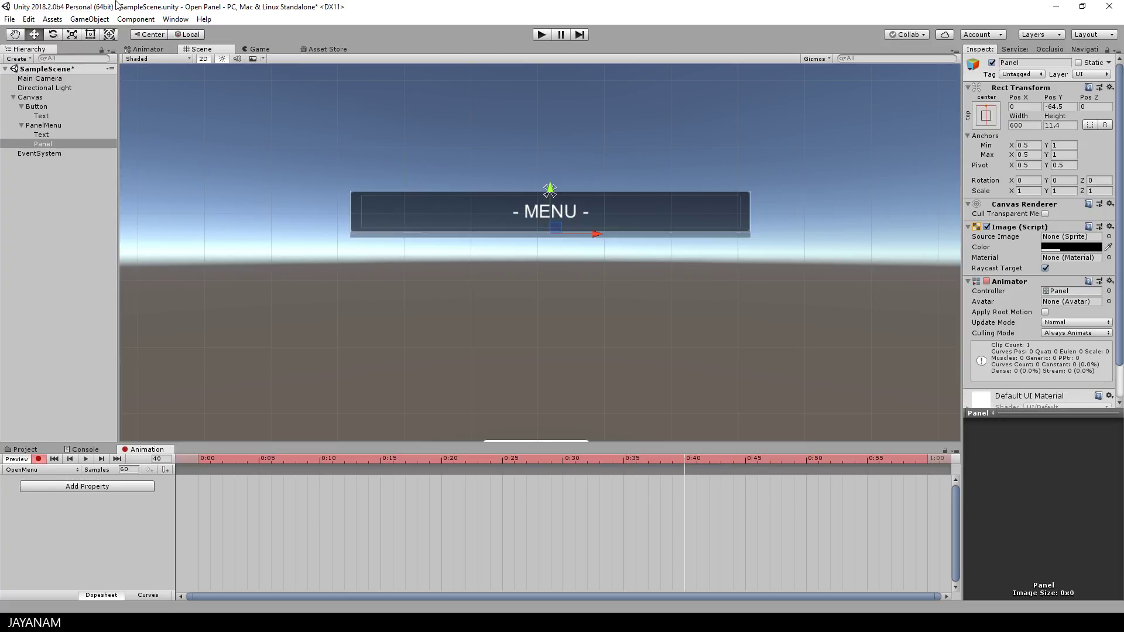
pyautogui.click(91, 35)
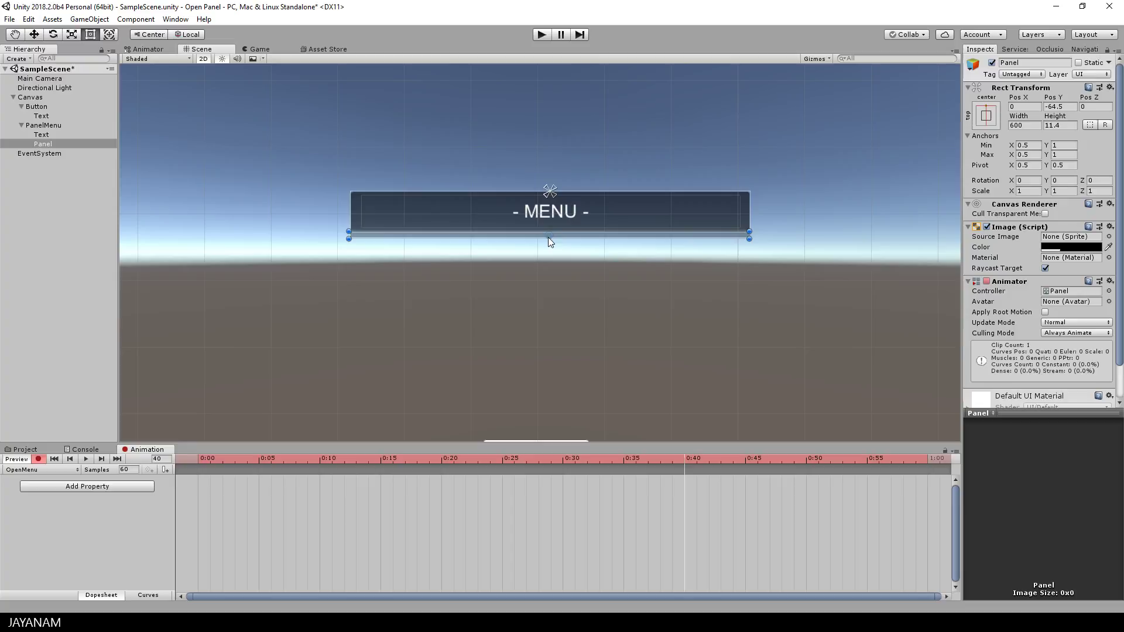
pyautogui.moveTo(551, 242); pyautogui.dragTo(569, 424)
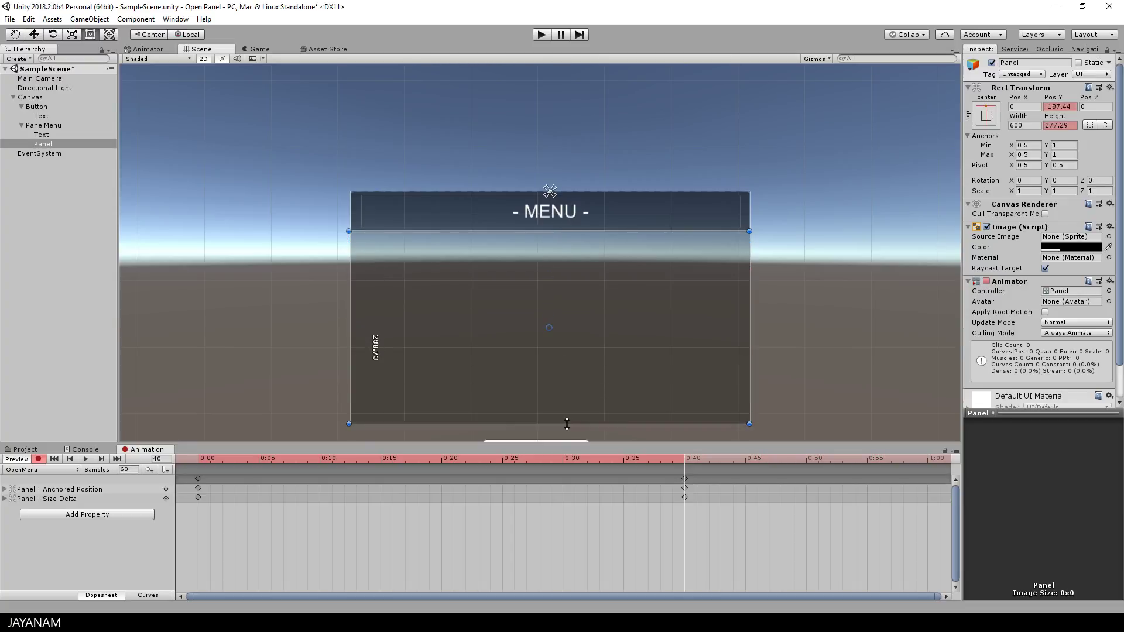
pyautogui.scroll(-1, 575, 372)
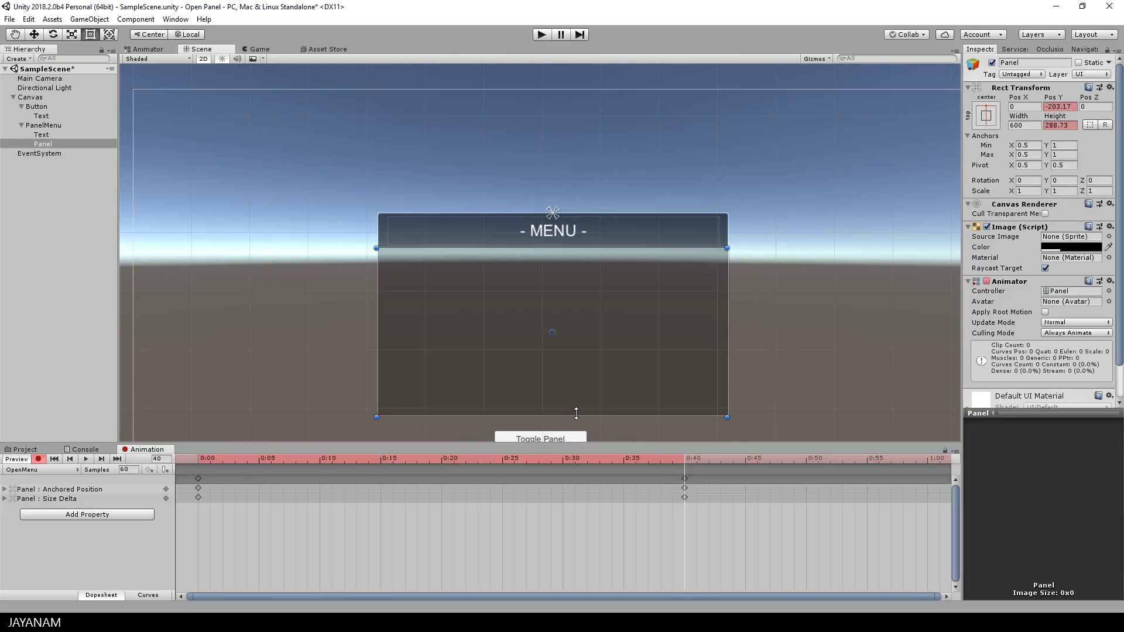
pyautogui.moveTo(532, 417); pyautogui.dragTo(533, 393)
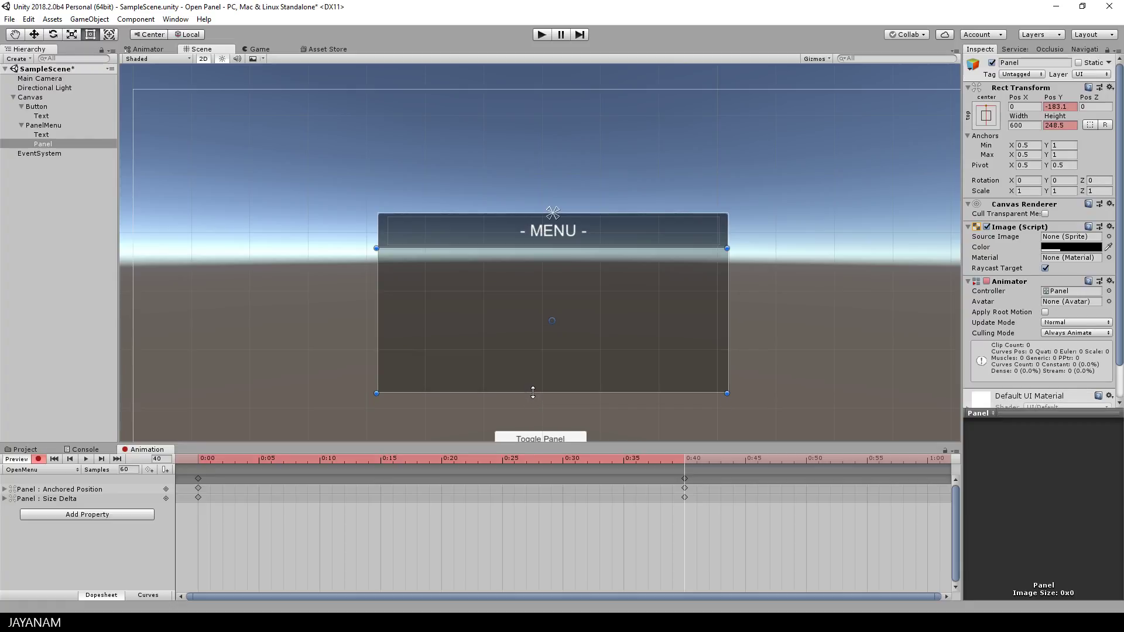
pyautogui.moveTo(685, 461); pyautogui.dragTo(226, 497)
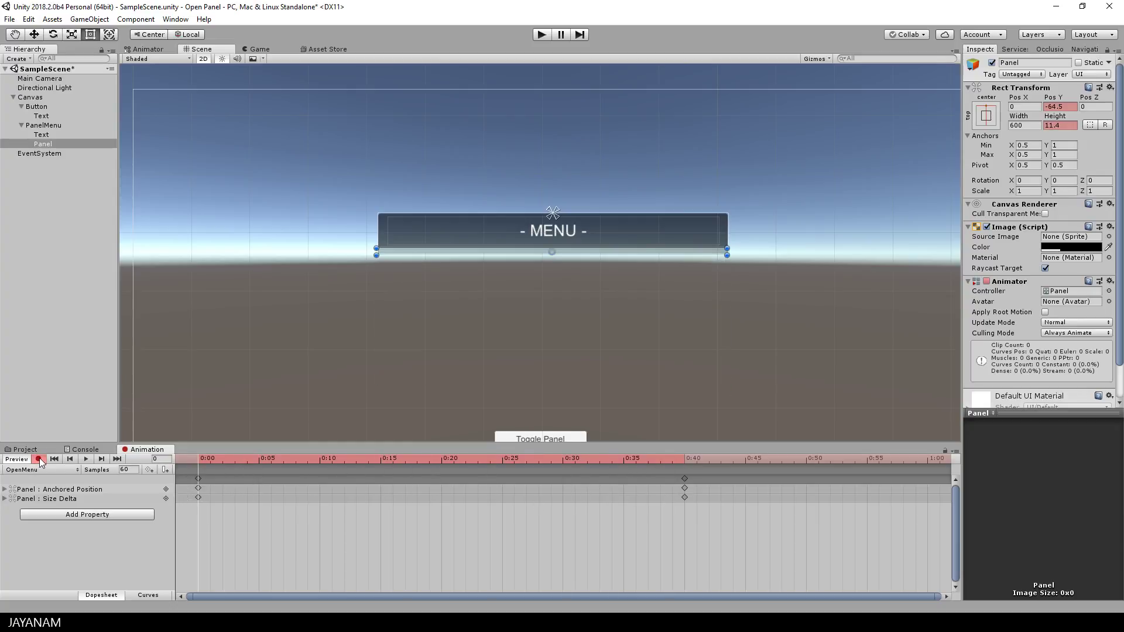
pyautogui.click(39, 460)
pyautogui.click(15, 460)
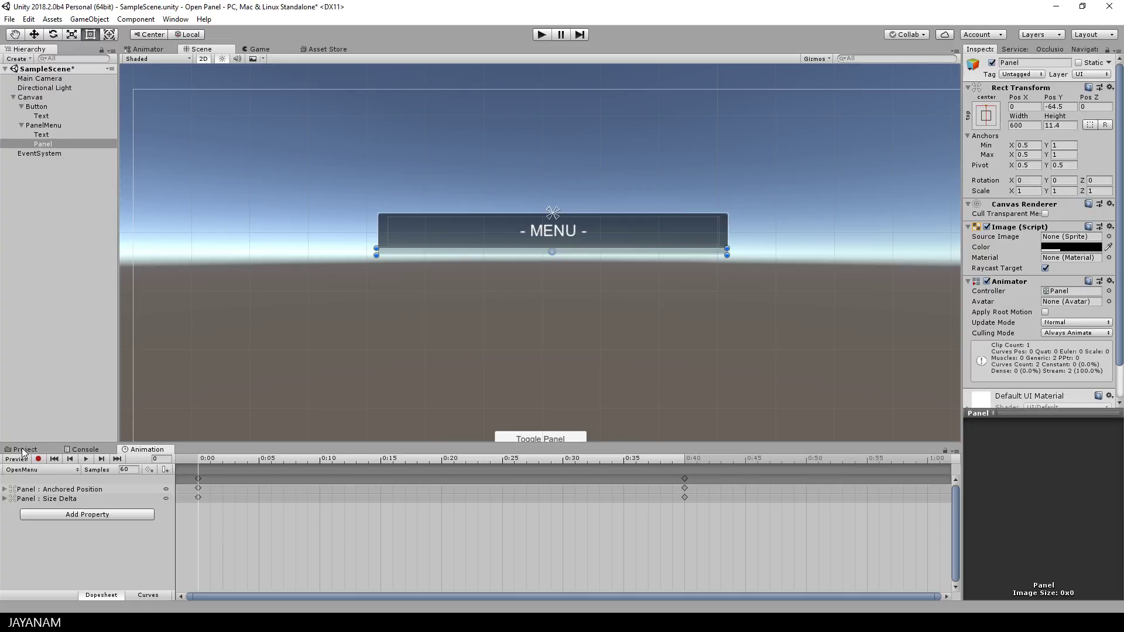
# Step: Turn off Loop Time on OpenMenu and rename the Panel controller to MenuAnimator
pyautogui.click(26, 449)
pyautogui.click(162, 513)
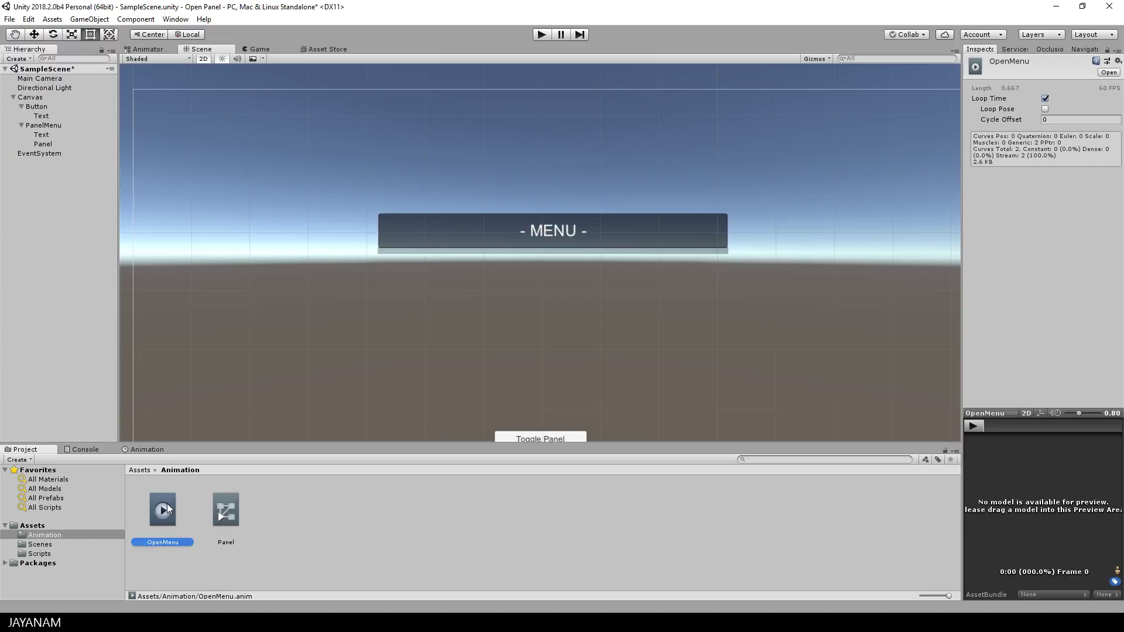
pyautogui.click(1047, 99)
pyautogui.click(231, 514)
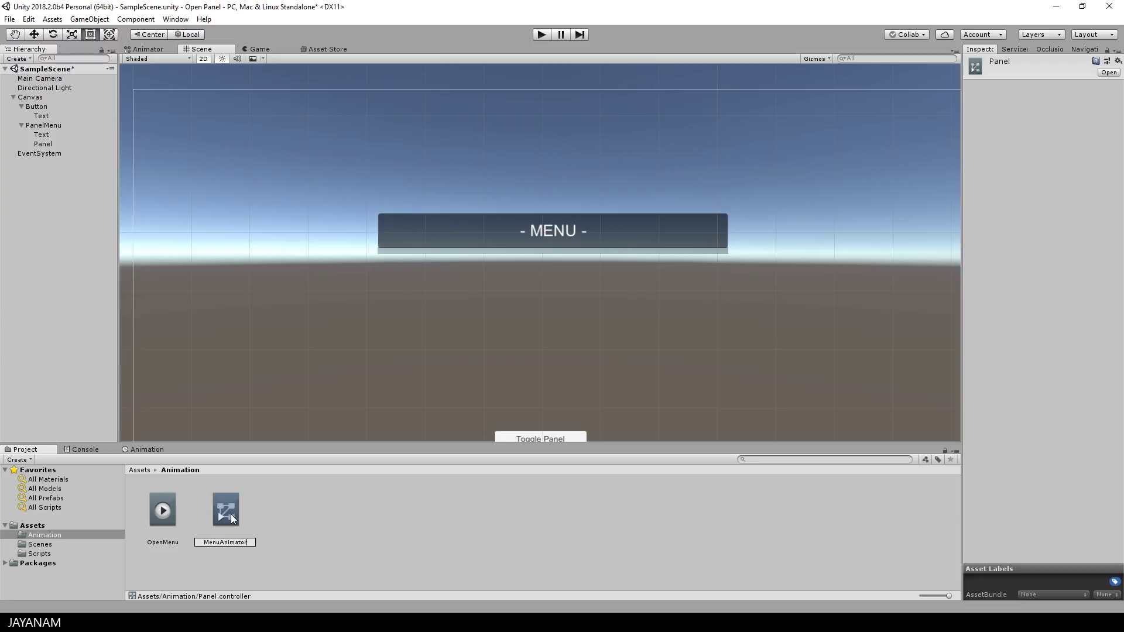
pyautogui.press('Return')
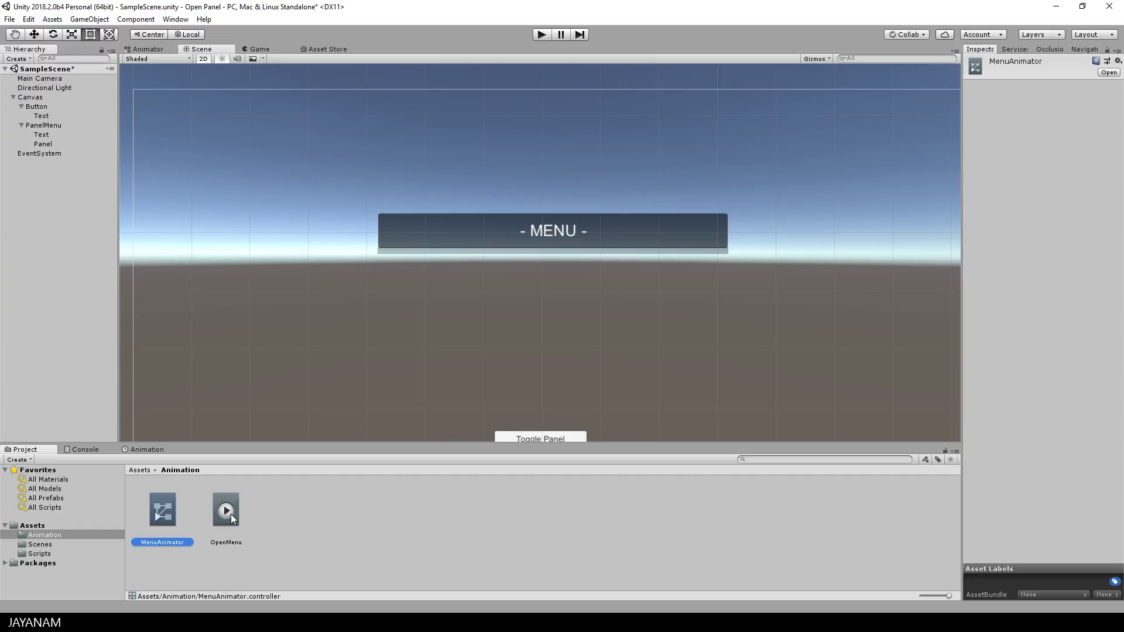
# Step: Drag PanelMenu left and up across the scene with the Move tool
pyautogui.click(52, 125)
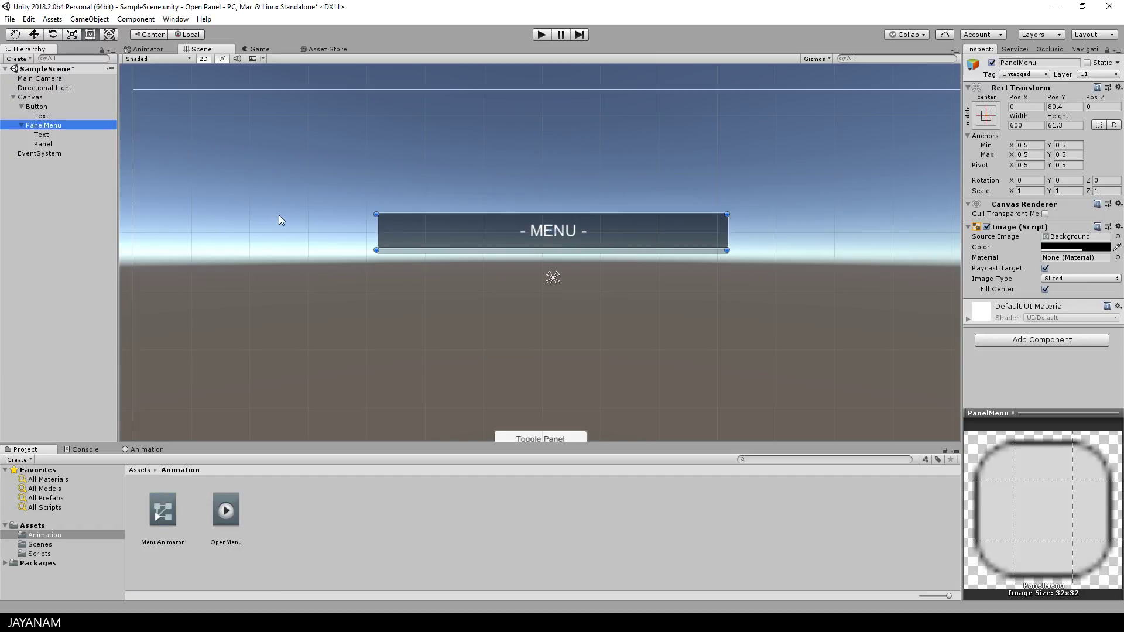
pyautogui.click(34, 35)
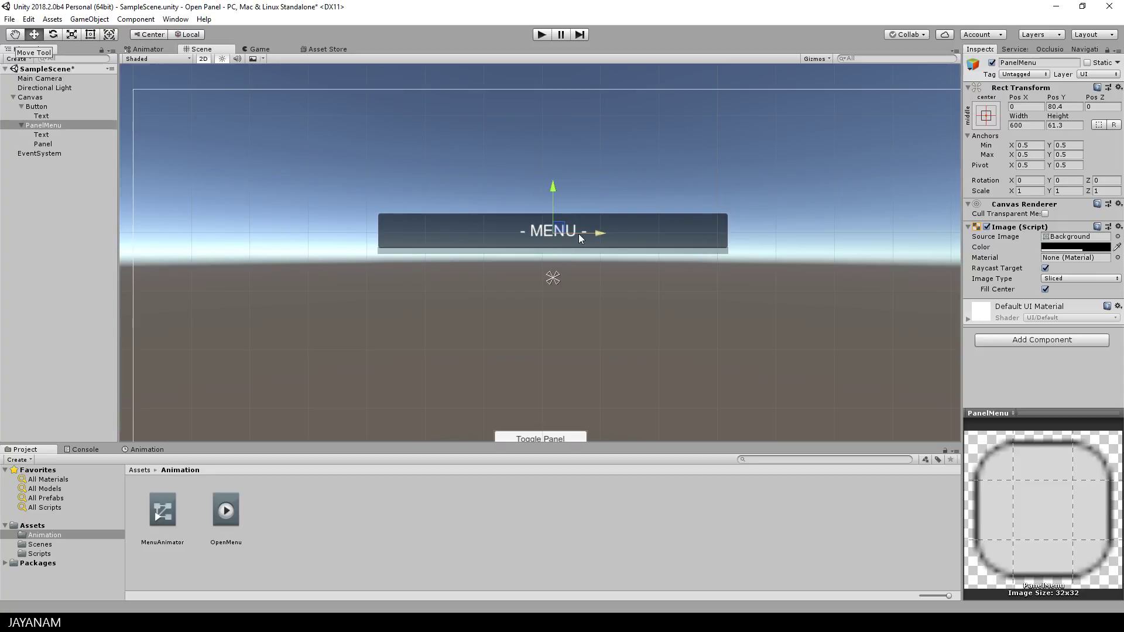
pyautogui.moveTo(598, 233); pyautogui.dragTo(366, 233)
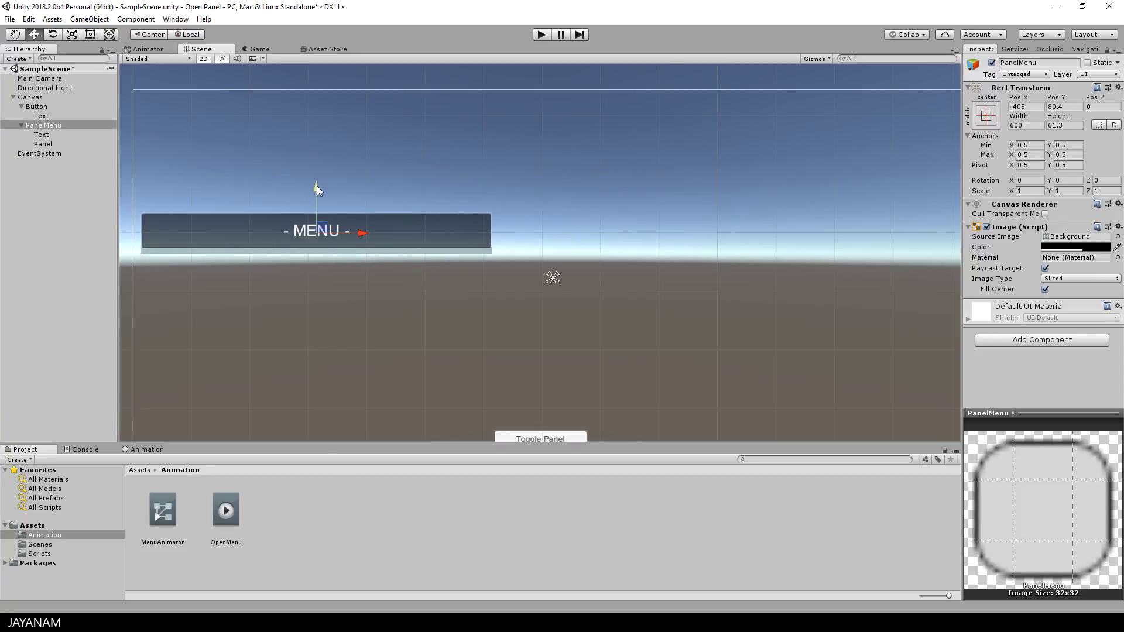
pyautogui.moveTo(317, 185); pyautogui.dragTo(316, 76)
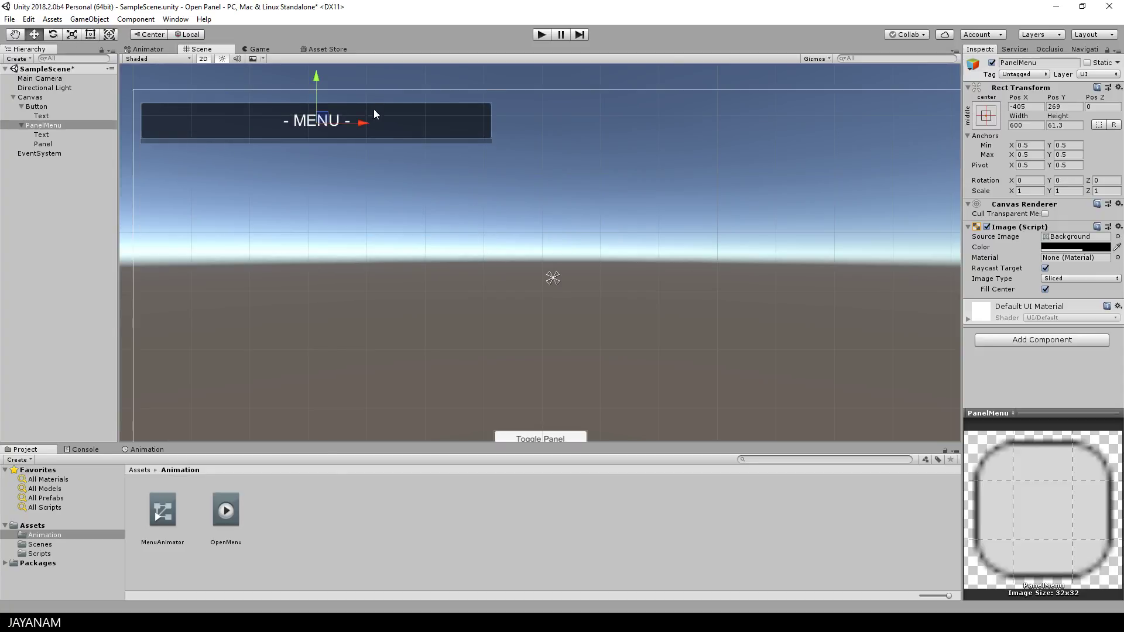
# Step: Preview the Panel's OpenMenu clip on the timeline, then undo PanelMenu's move back to centre
pyautogui.click(144, 449)
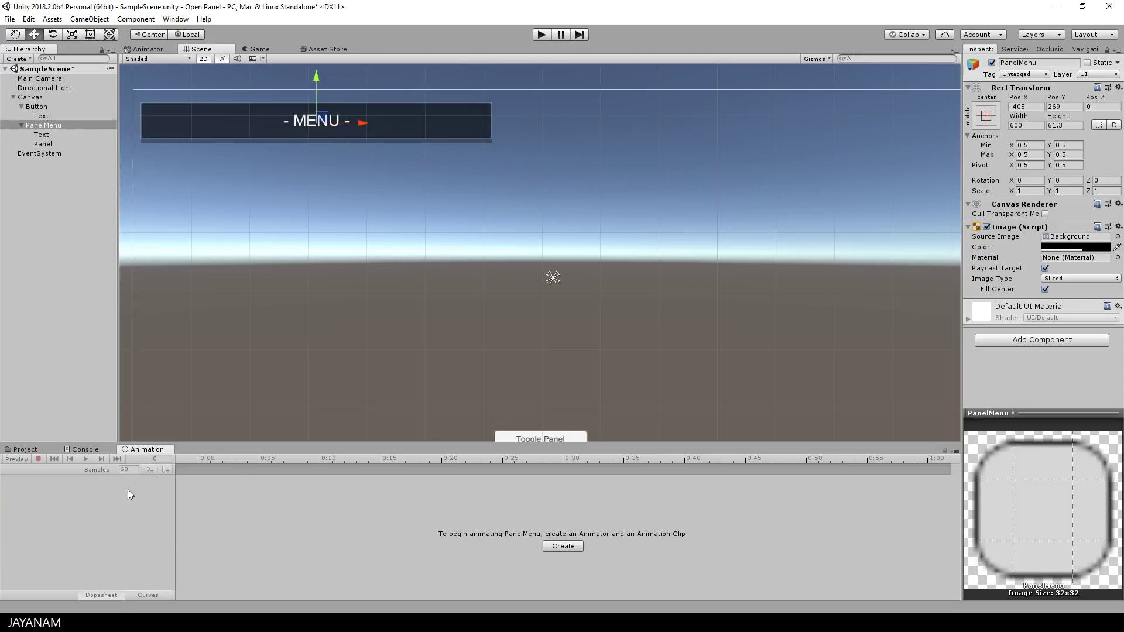
pyautogui.click(43, 144)
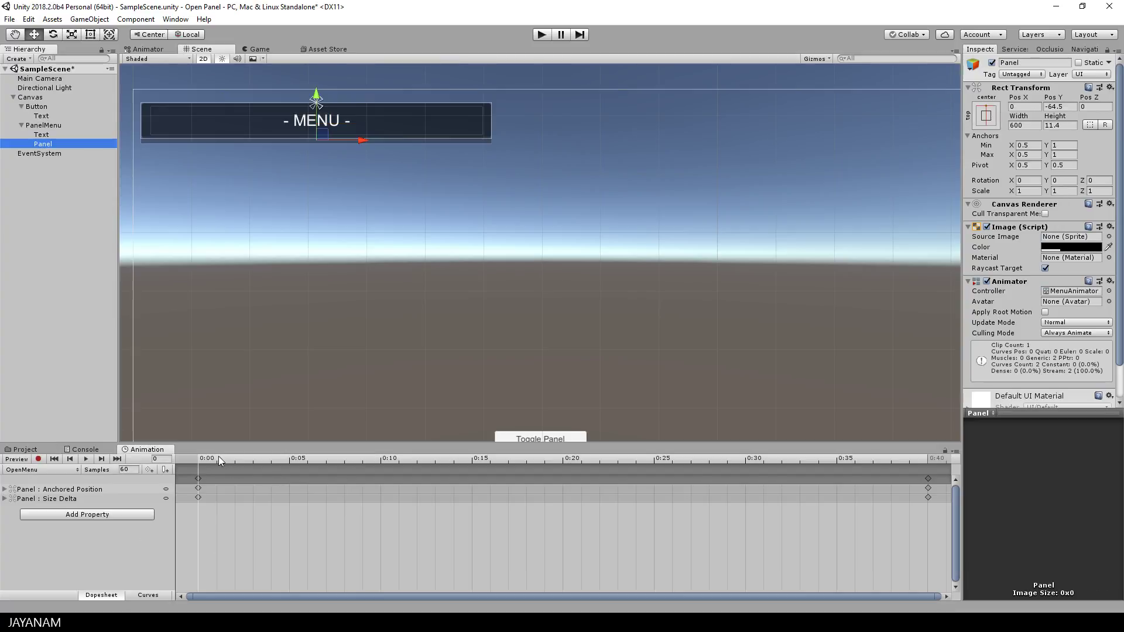
pyautogui.moveTo(219, 455); pyautogui.dragTo(186, 495)
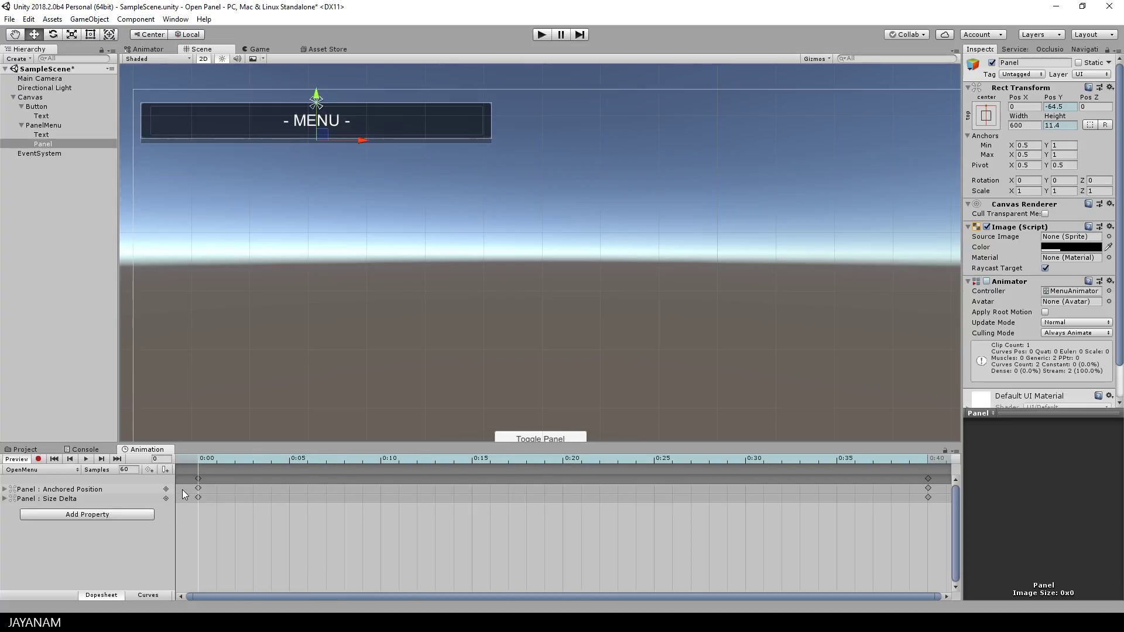
pyautogui.click(39, 126)
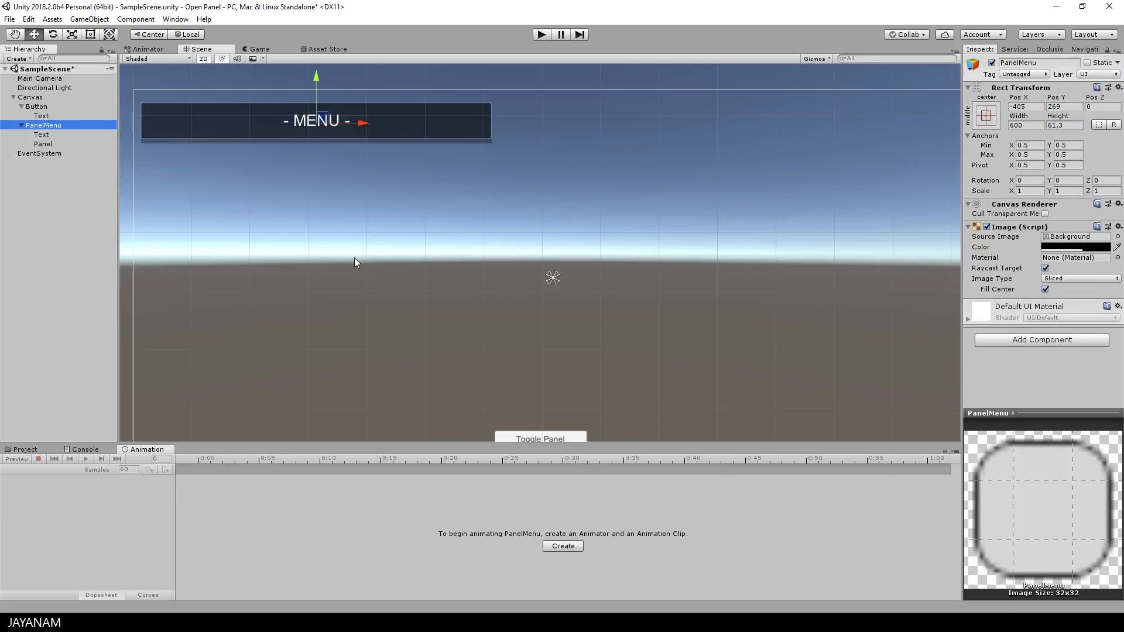
pyautogui.scroll(-1, 355, 260)
pyautogui.hotkey('ctrl', 'z')
pyautogui.hotkey('ctrl', 'z')
pyautogui.hotkey('ctrl', 'z')
pyautogui.hotkey('ctrl', 'z')
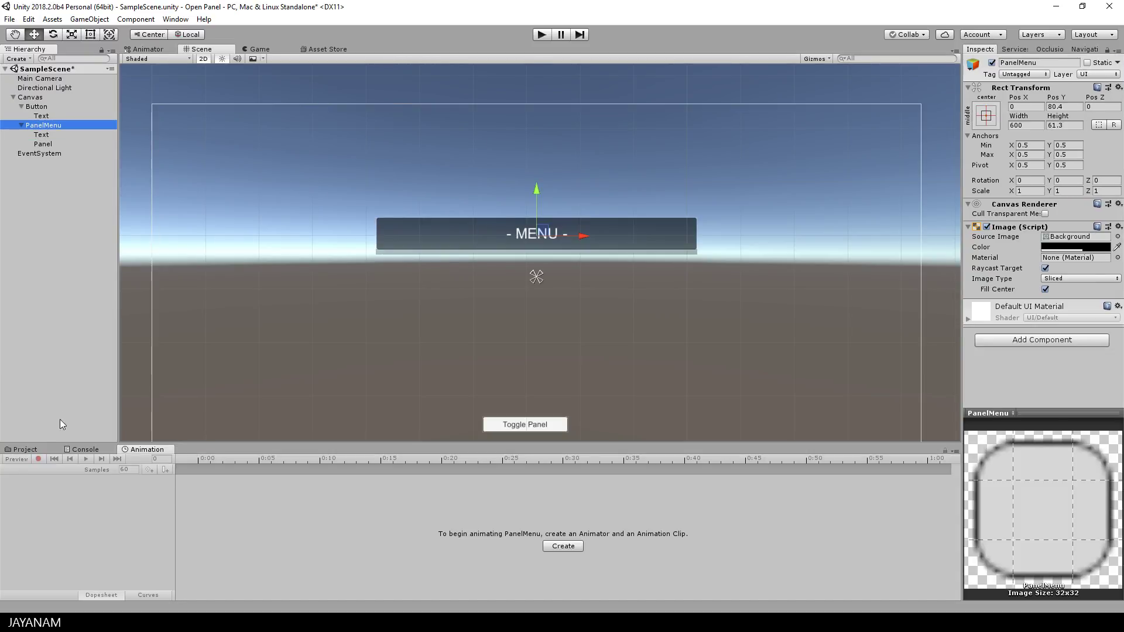
# Step: Open the MenuAnimator graph and place the OpenMenu state below and right of Entry
pyautogui.click(18, 449)
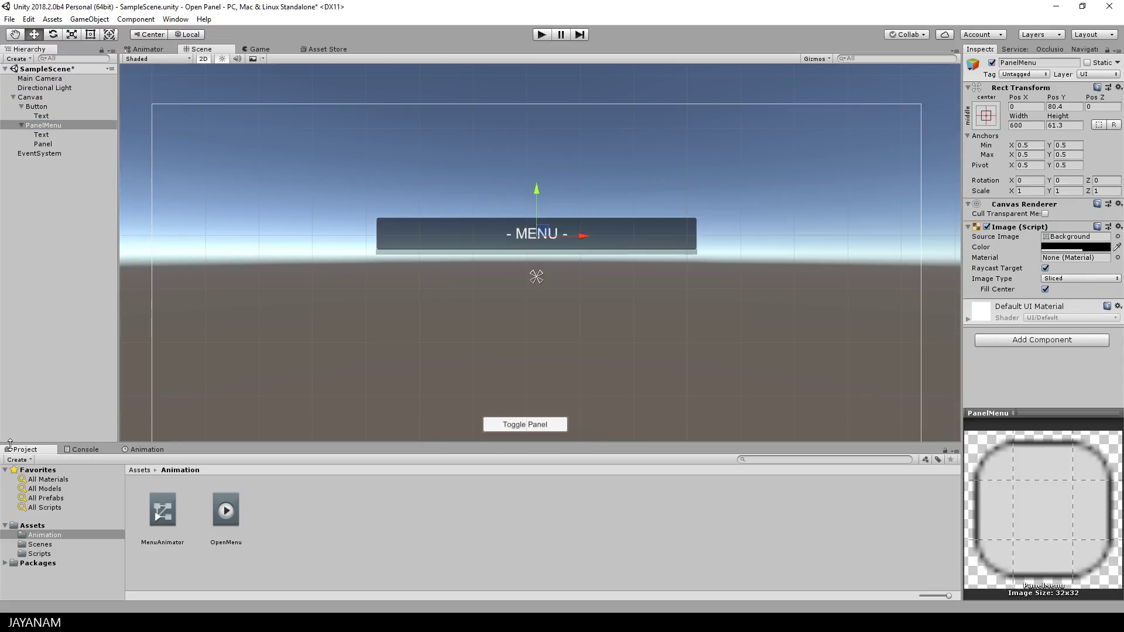
pyautogui.doubleClick(164, 513)
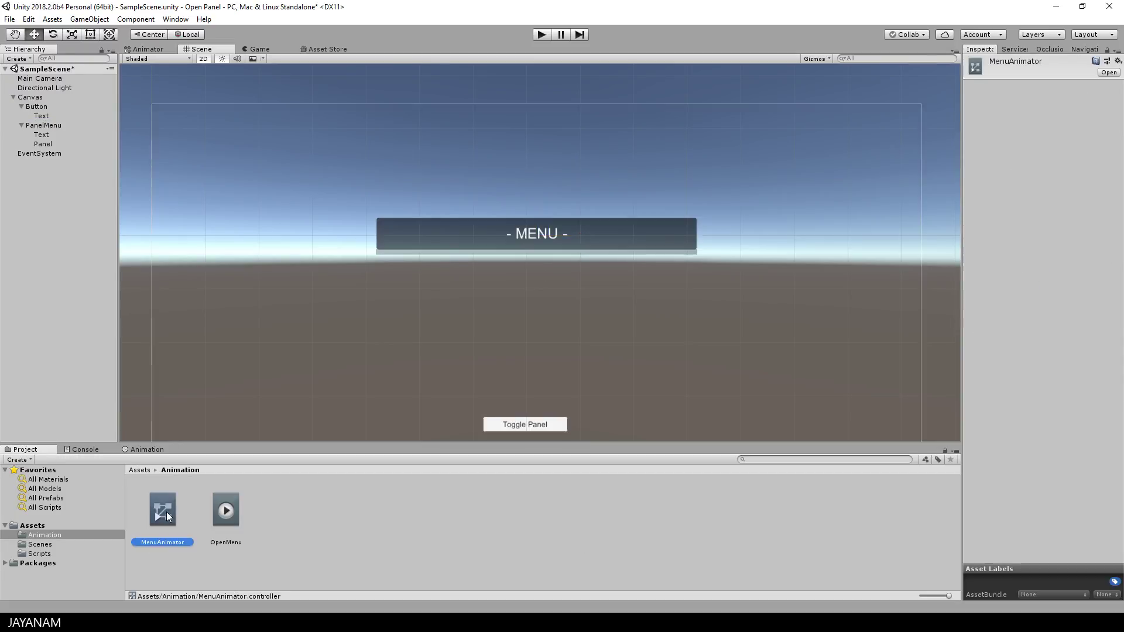
pyautogui.scroll(-3, 662, 248)
pyautogui.moveTo(663, 249)
pyautogui.mouseDown(button='middle')
pyautogui.moveTo(642, 319)
pyautogui.moveTo(652, 265)
pyautogui.mouseUp(button='middle')
pyautogui.scroll(3, 641, 315)
pyautogui.moveTo(611, 162); pyautogui.dragTo(672, 323)
# Step: Create an empty state named Empty above OpenMenu and set it as the layer default
pyautogui.rightClick(655, 213)
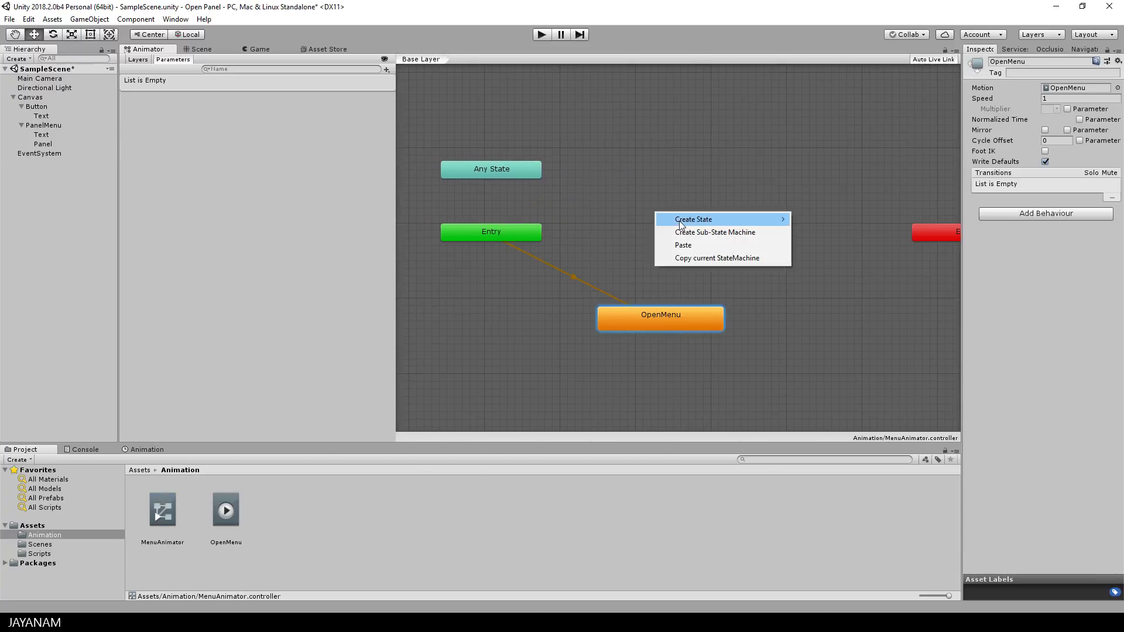
pyautogui.moveTo(682, 222)
pyautogui.click(817, 220)
pyautogui.moveTo(709, 224); pyautogui.dragTo(651, 232)
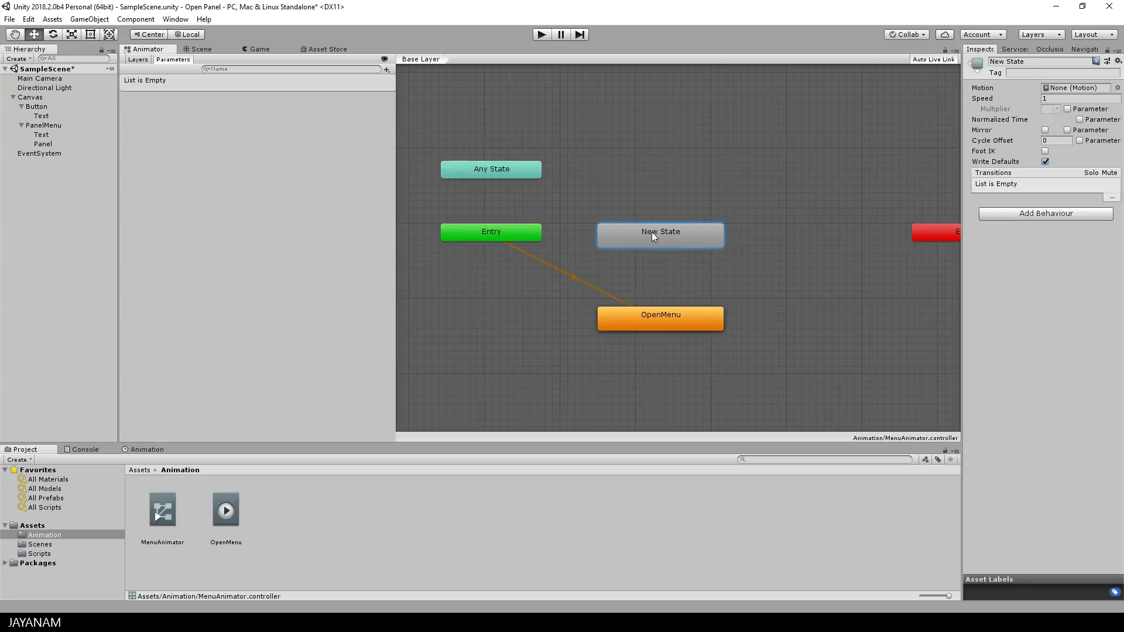
pyautogui.click(1019, 62)
pyautogui.write('Empty')
pyautogui.press('Return')
pyautogui.rightClick(670, 231)
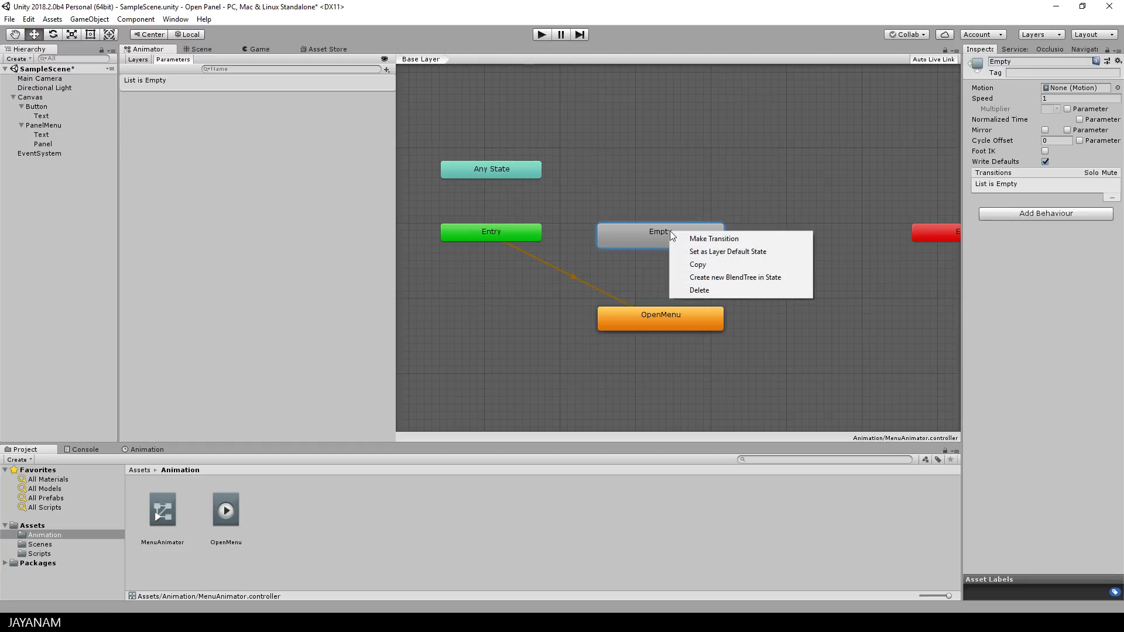
pyautogui.click(739, 252)
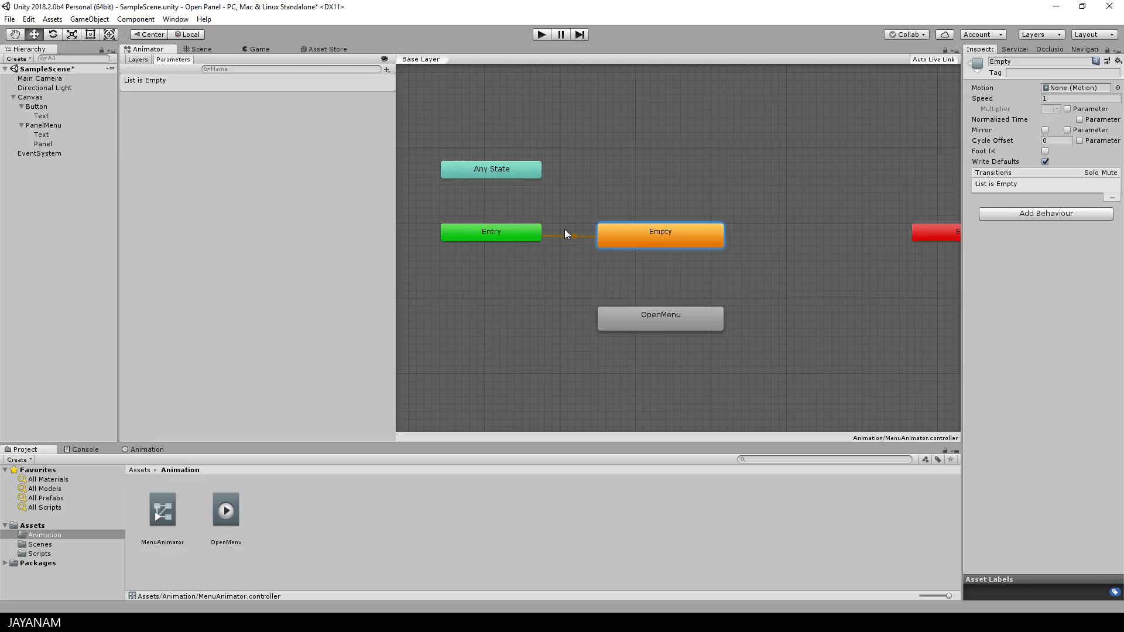
# Step: Add a Bool parameter named 'open' in the Animator's Parameters list
pyautogui.click(386, 70)
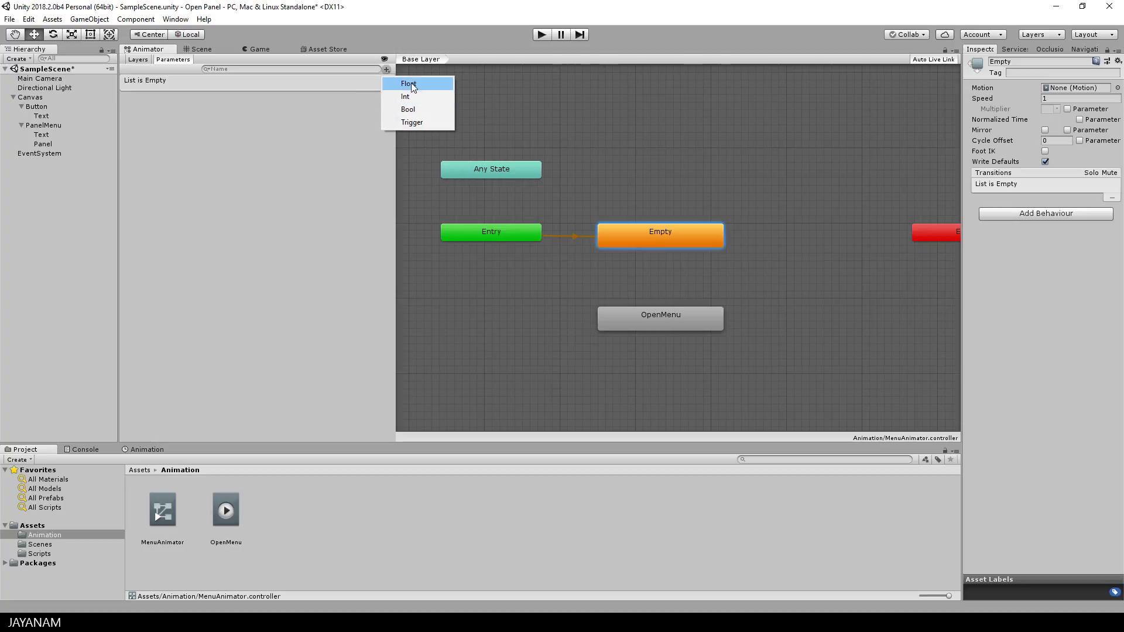
pyautogui.click(410, 110)
pyautogui.write('open')
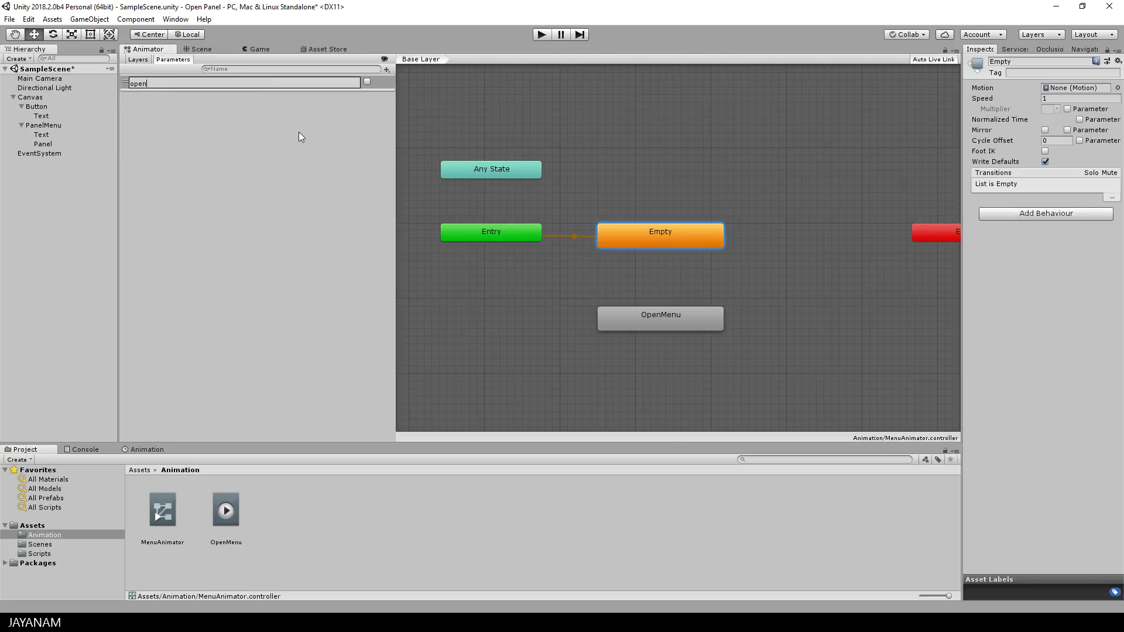
pyautogui.press('Return')
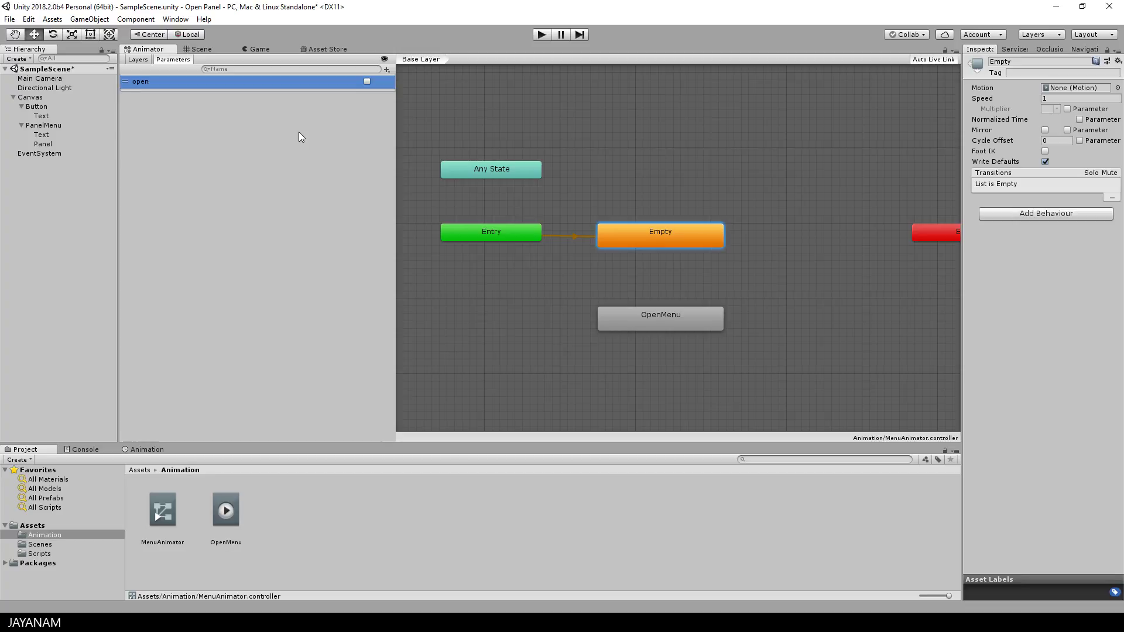
# Step: Add an Empty → OpenMenu transition with Has Exit Time off and condition open = true
pyautogui.rightClick(645, 247)
pyautogui.click(650, 246)
pyautogui.click(652, 317)
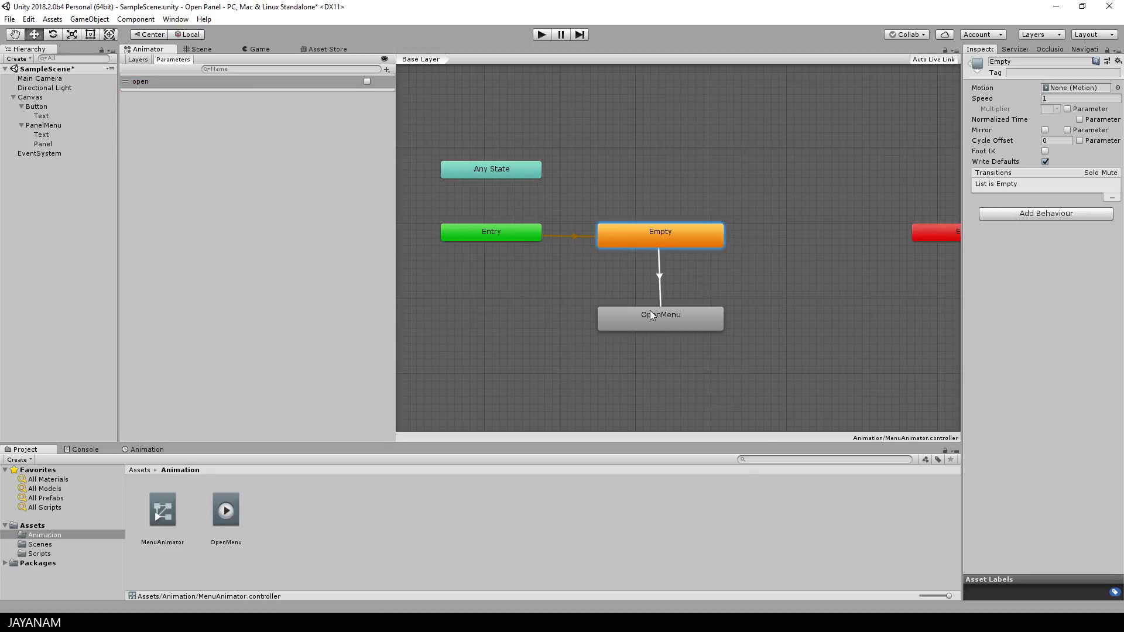
pyautogui.click(658, 291)
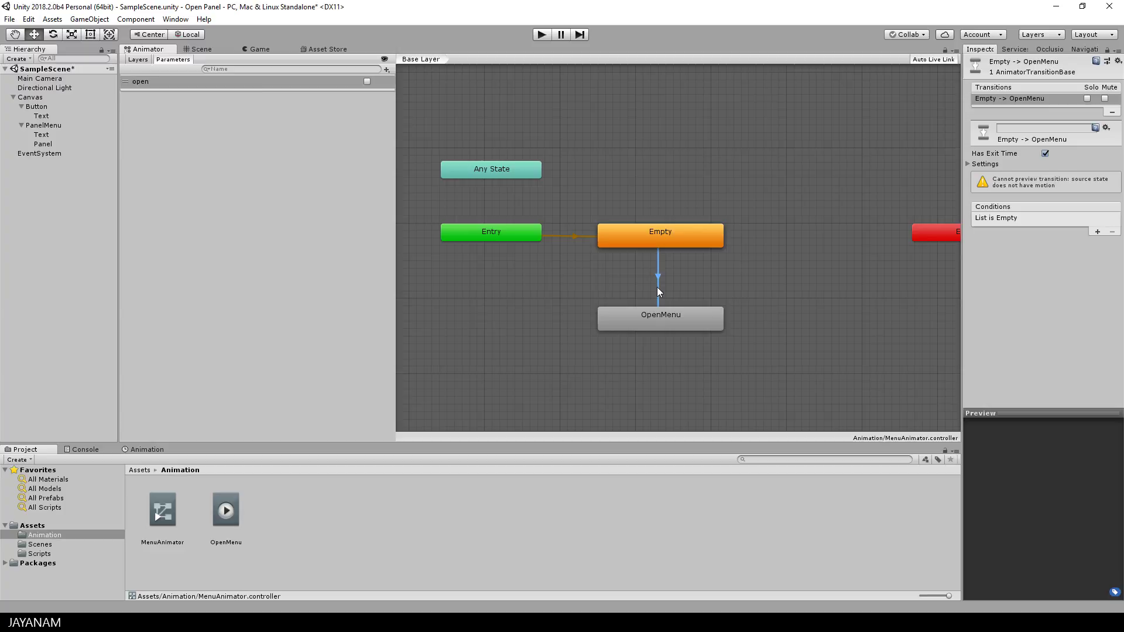
pyautogui.click(1045, 153)
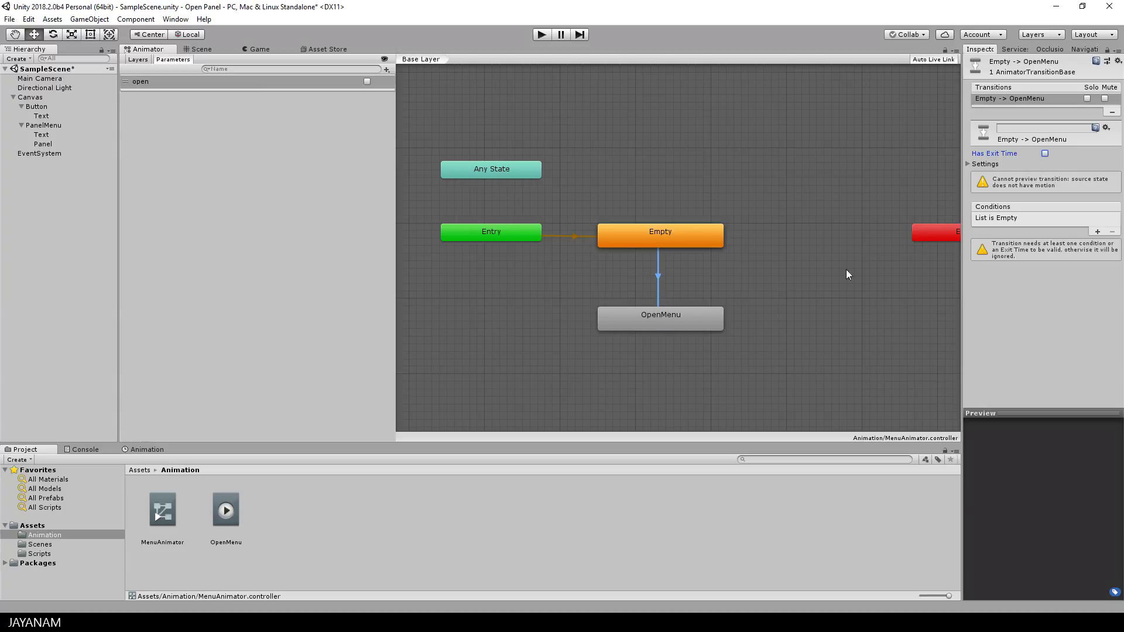
pyautogui.click(1098, 231)
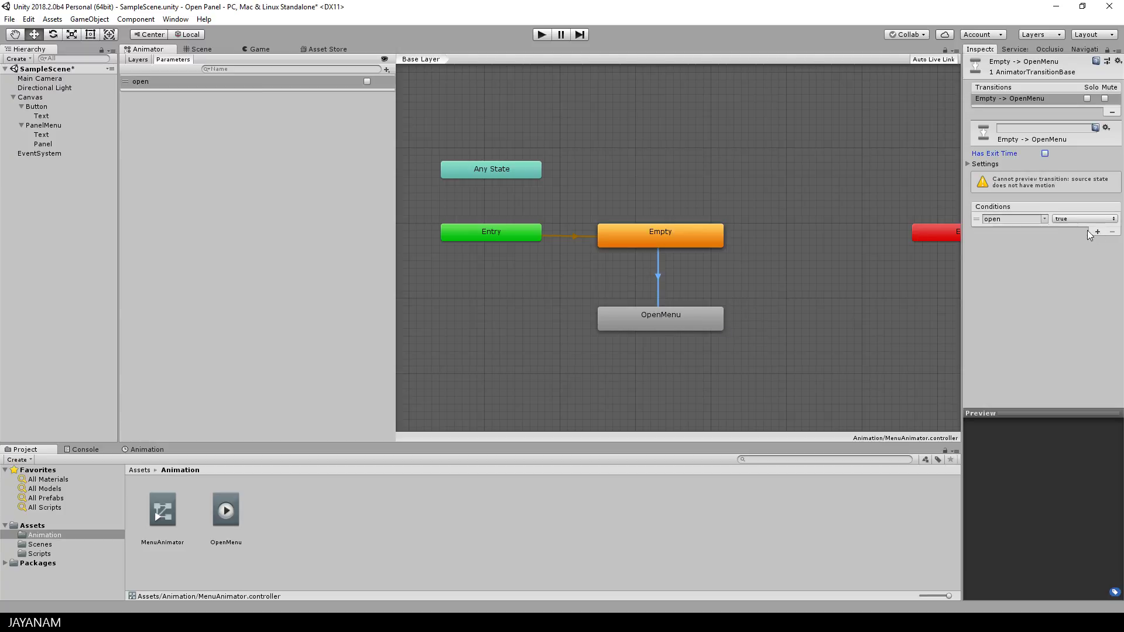
pyautogui.click(683, 323)
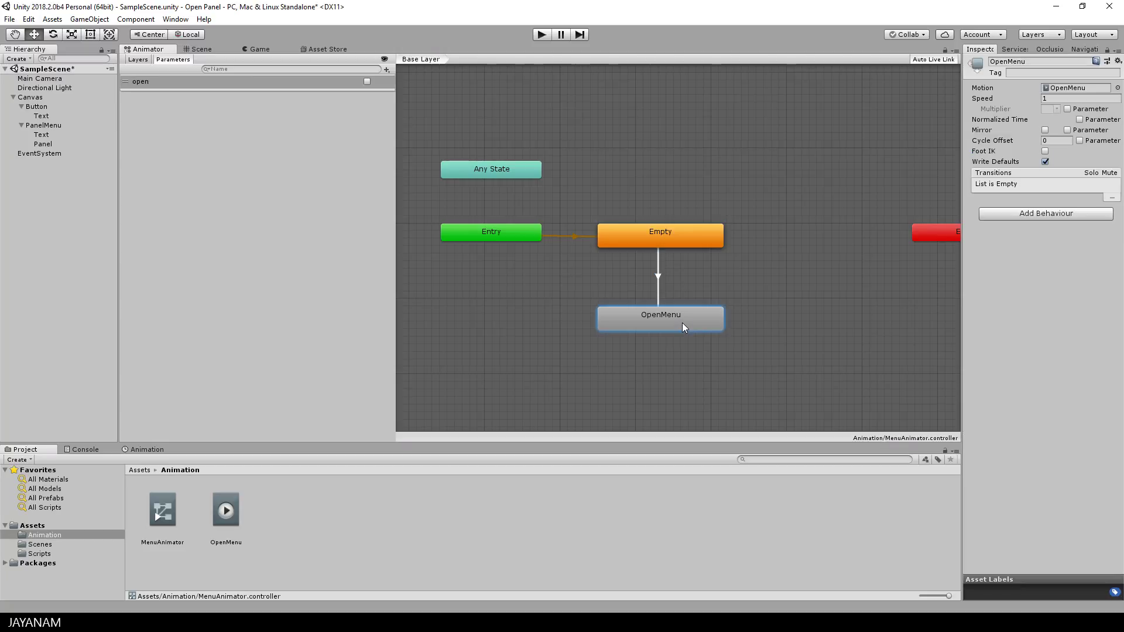
# Step: Duplicate OpenMenu as OpenMenu 0 and add a transition from OpenMenu to it
pyautogui.hotkey('ctrl', 'd')
pyautogui.moveTo(722, 329); pyautogui.dragTo(852, 322)
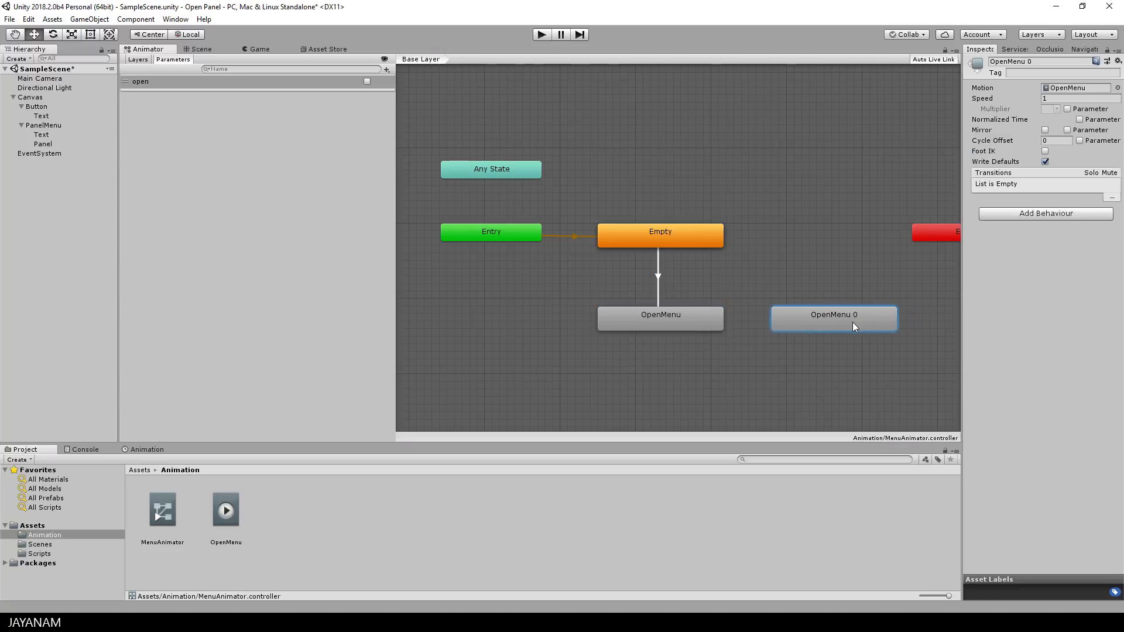
pyautogui.rightClick(687, 321)
pyautogui.click(714, 328)
pyautogui.click(810, 322)
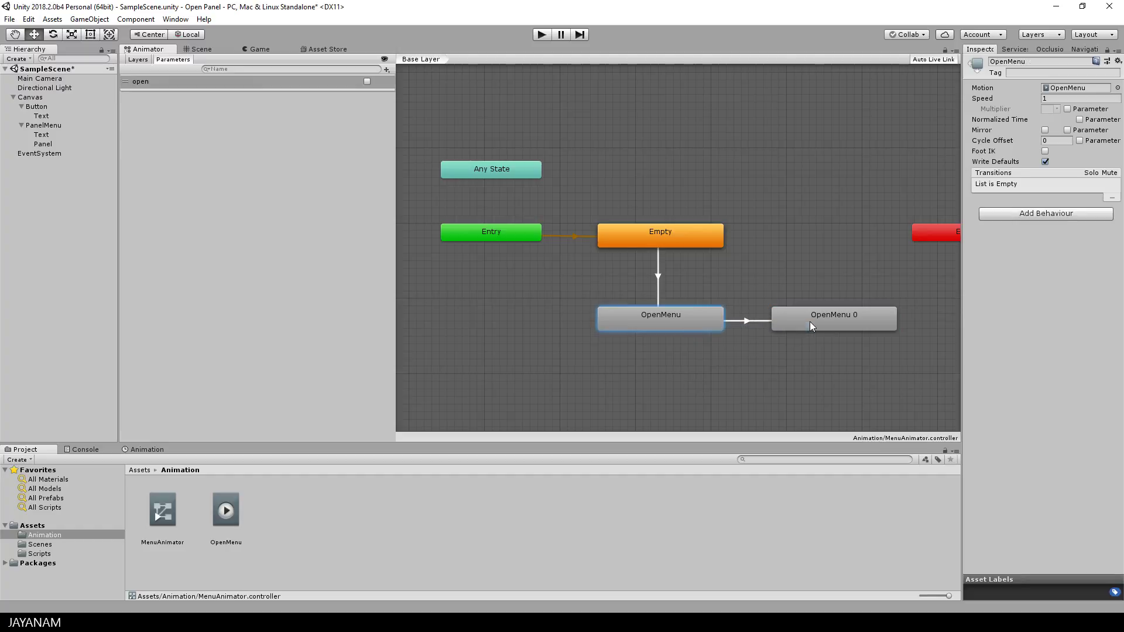
# Step: Give that transition no exit time and the condition open = false
pyautogui.click(757, 322)
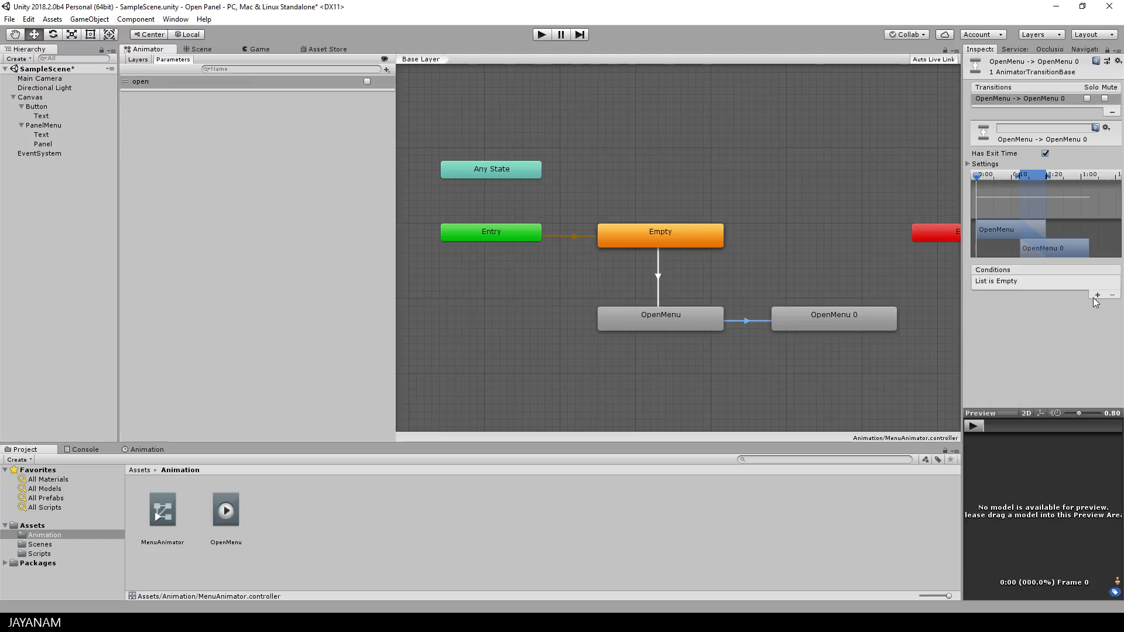
pyautogui.click(1046, 154)
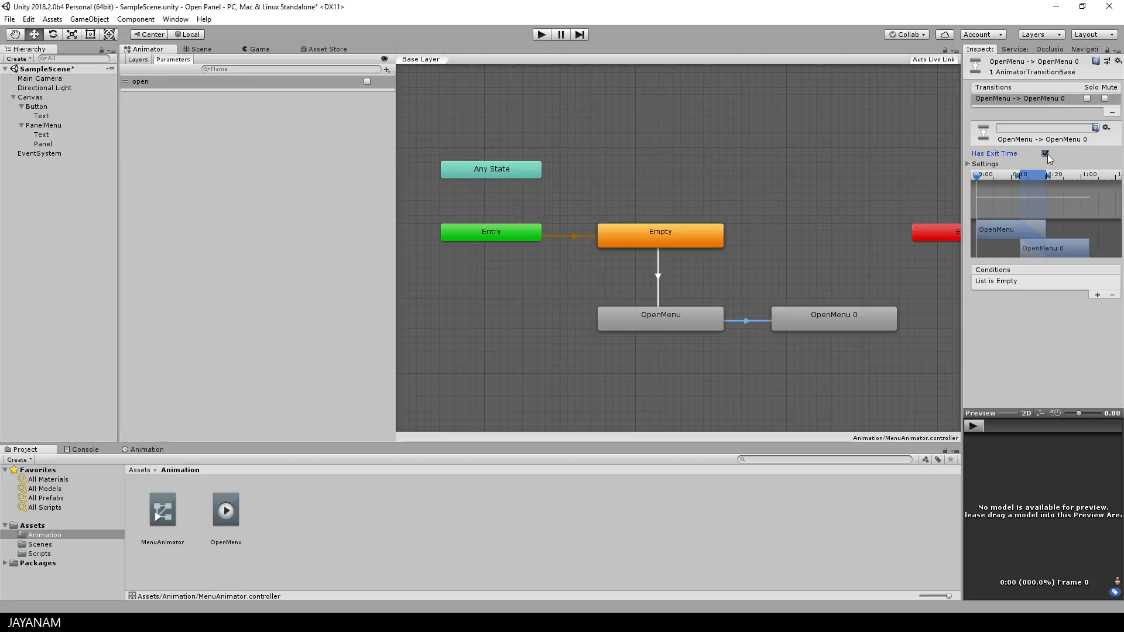
pyautogui.click(1098, 295)
pyautogui.click(1072, 283)
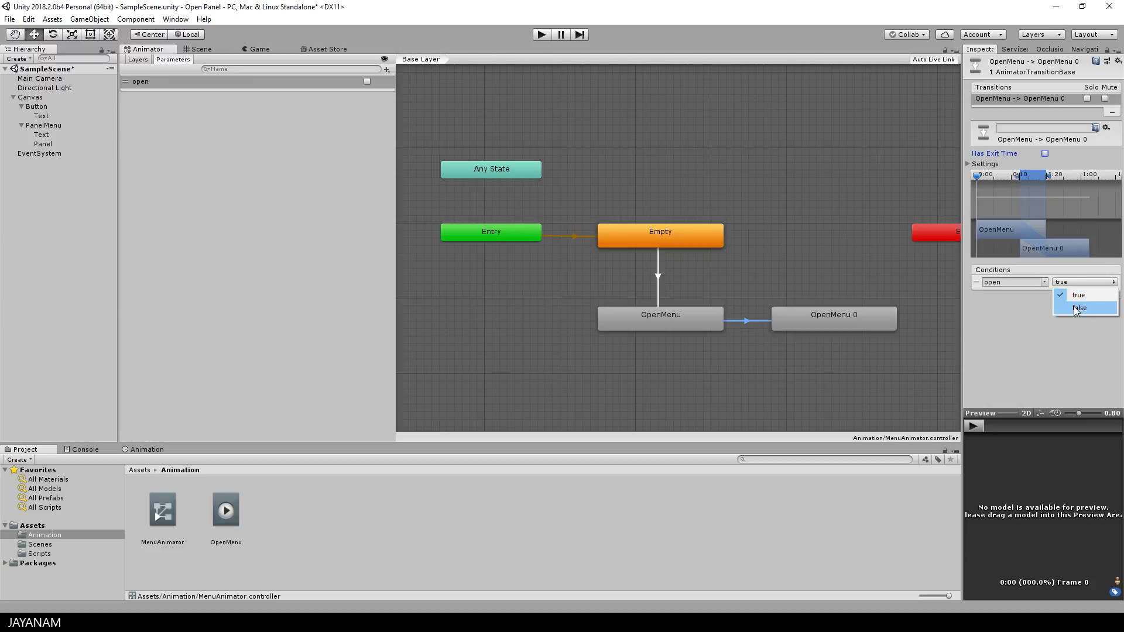
pyautogui.click(1075, 306)
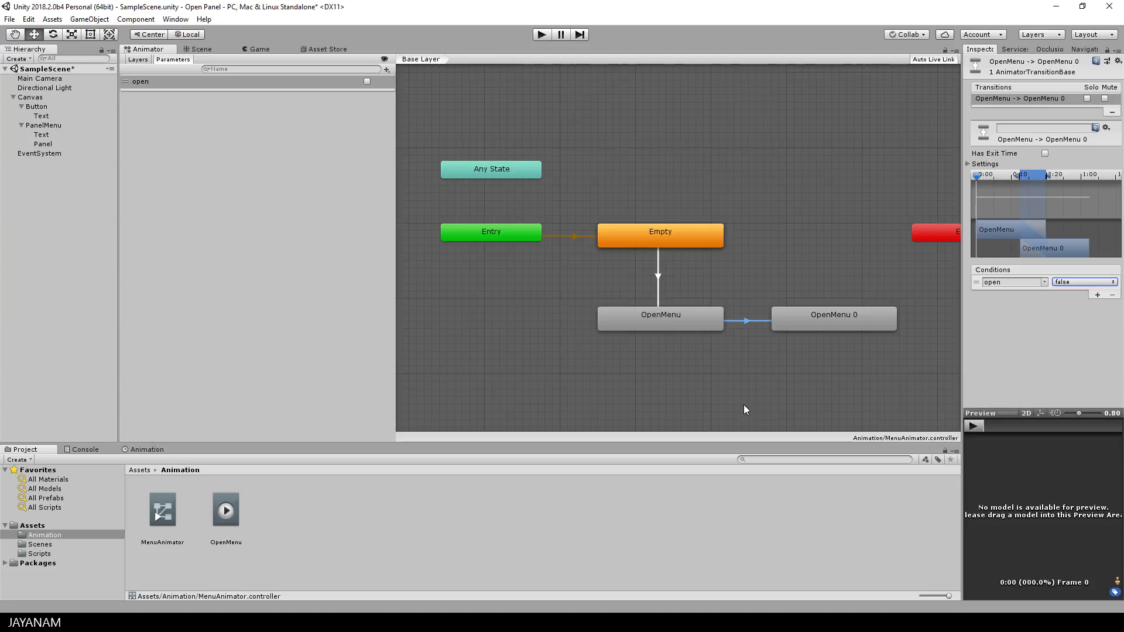
# Step: Rename OpenMenu 0 to CloseMenu and set its Speed to -1
pyautogui.click(821, 320)
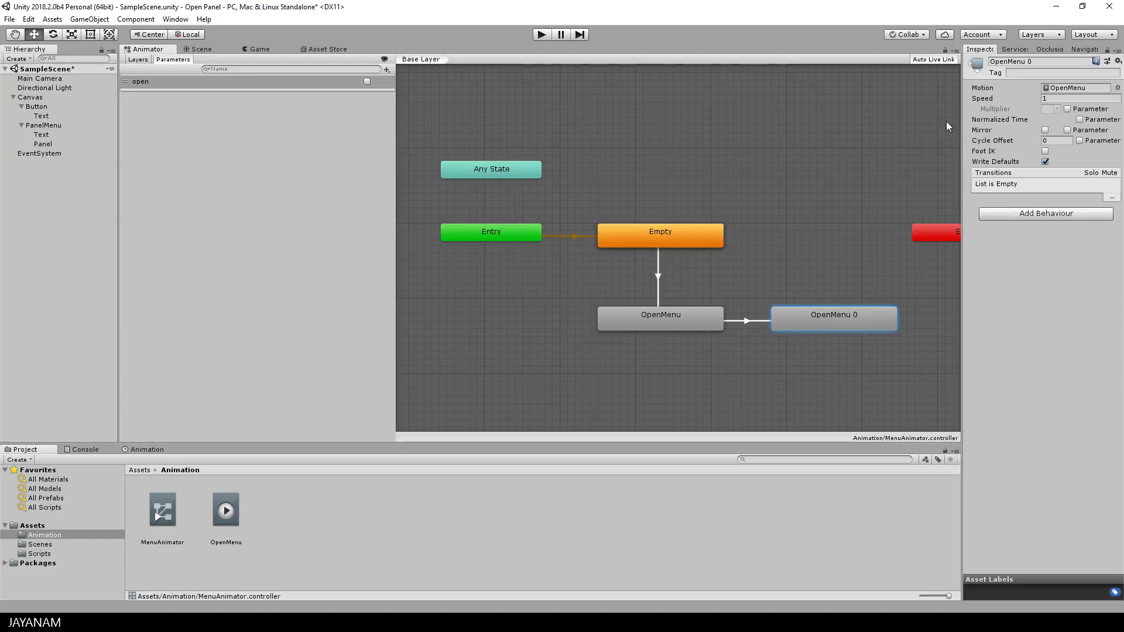
pyautogui.click(1036, 60)
pyautogui.write('Cl')
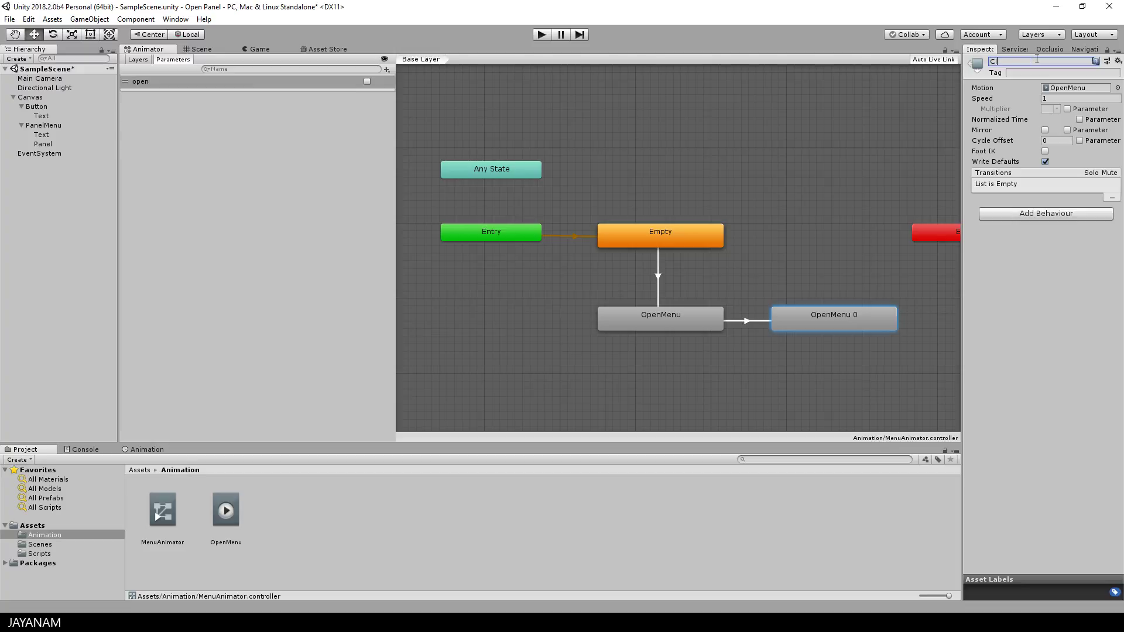
pyautogui.write('oseMenu')
pyautogui.press('Return')
pyautogui.click(1058, 99)
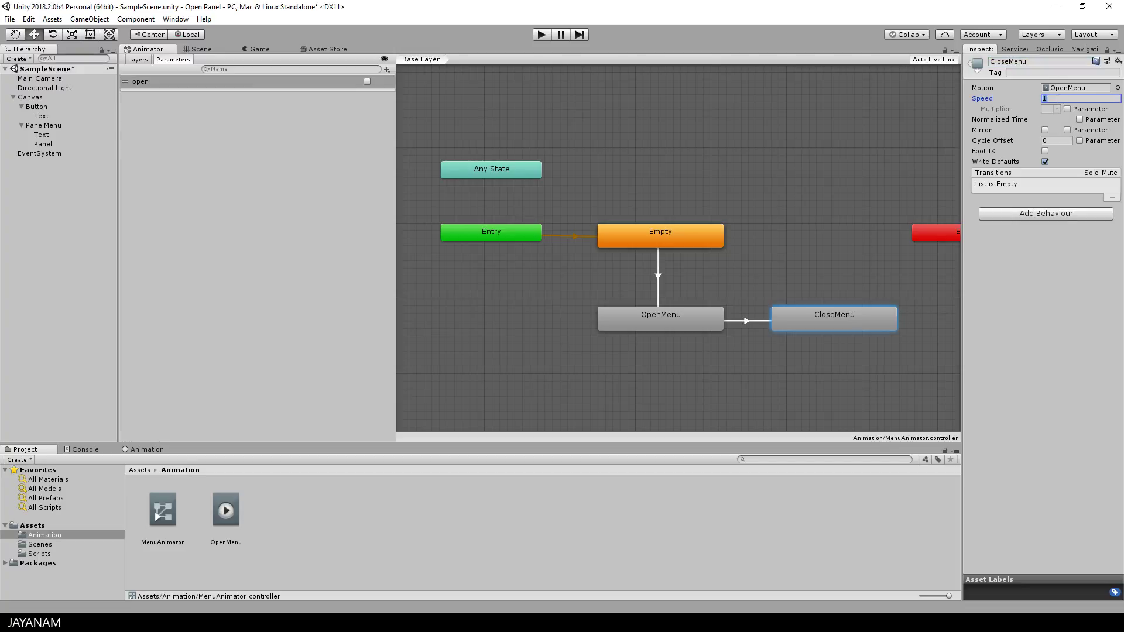
pyautogui.write('-1')
# Step: Add a transition from CloseMenu back to Empty and move the Exit node below Entry
pyautogui.rightClick(817, 316)
pyautogui.click(849, 321)
pyautogui.click(652, 232)
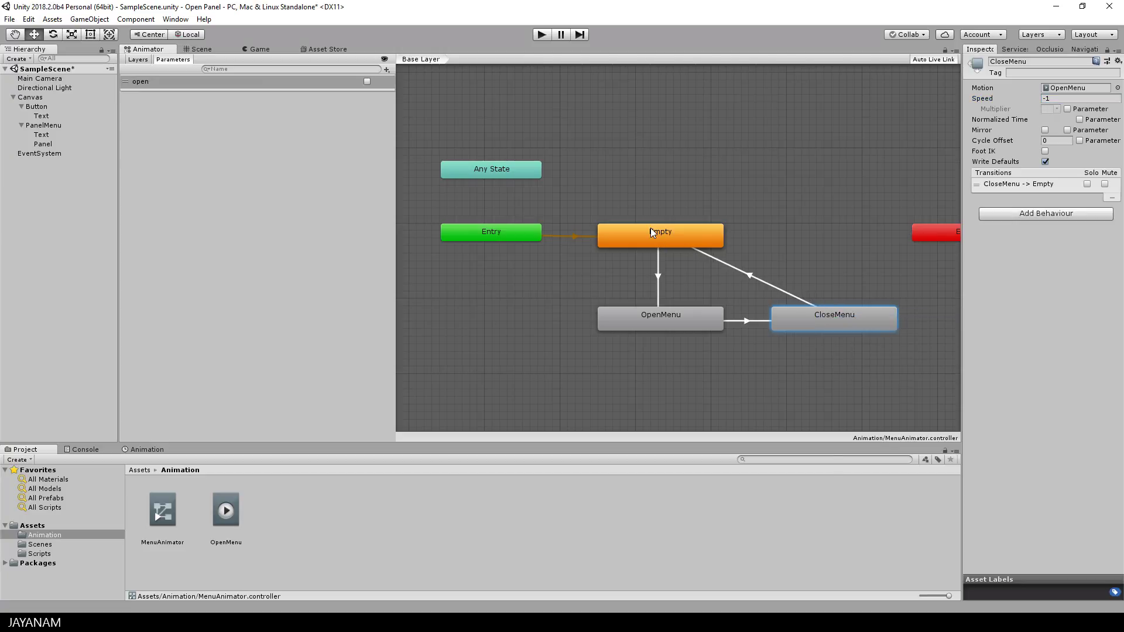
pyautogui.scroll(-1, 651, 228)
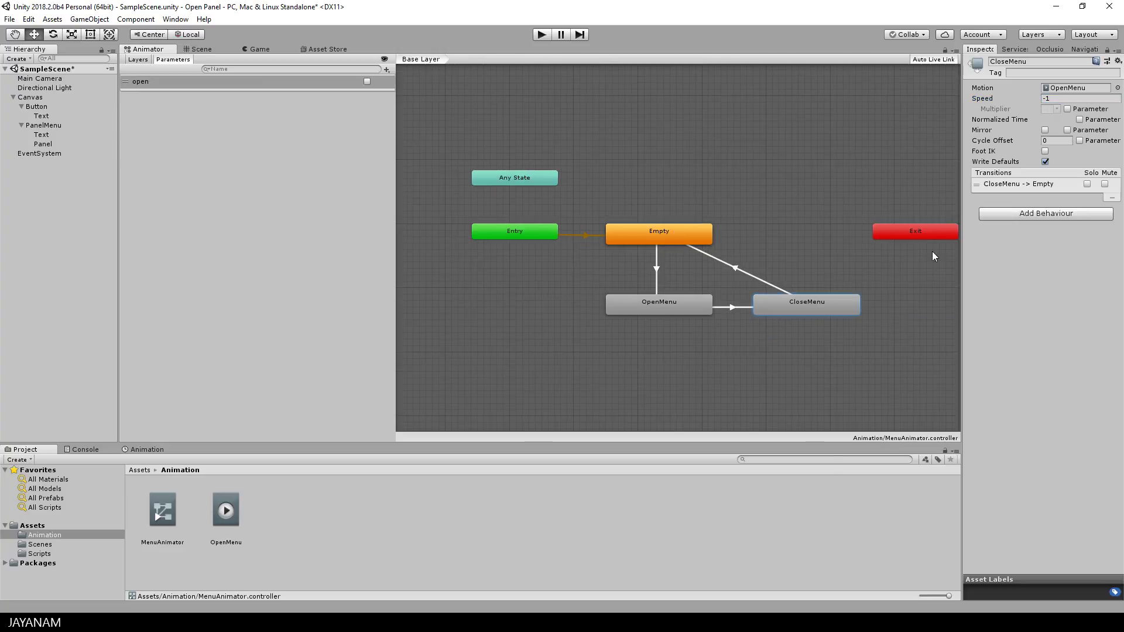
pyautogui.moveTo(933, 235); pyautogui.dragTo(528, 264)
pyautogui.scroll(2, 887, 220)
pyautogui.scroll(1, 811, 216)
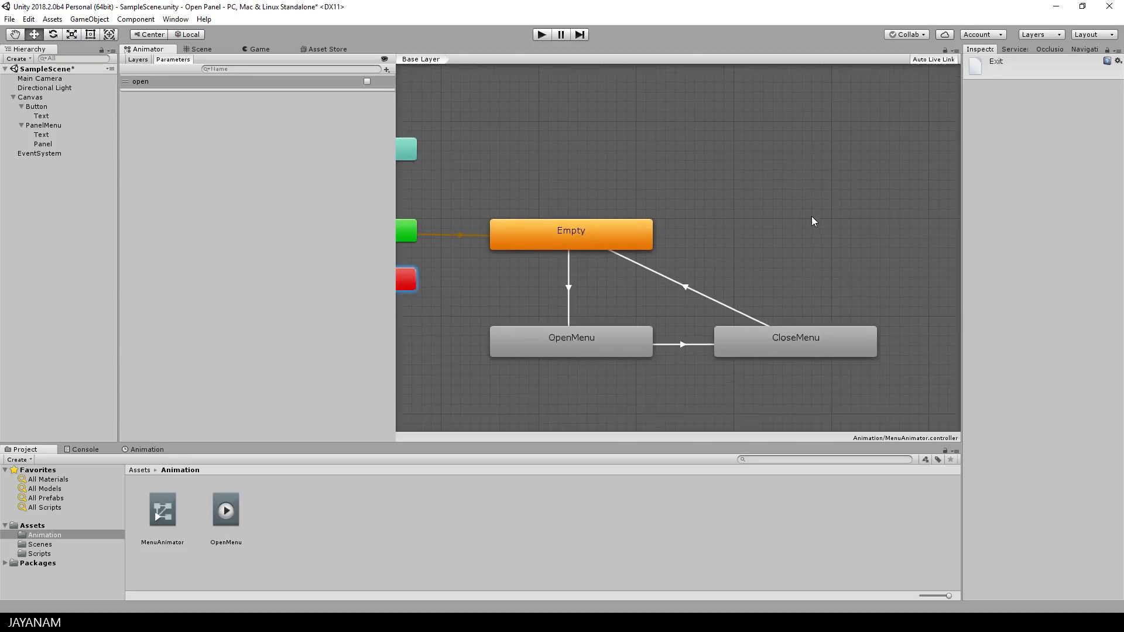
pyautogui.moveTo(811, 216)
pyautogui.mouseDown(button='middle')
pyautogui.moveTo(873, 199)
pyautogui.moveTo(833, 213)
pyautogui.mouseUp(button='middle')
pyautogui.scroll(-3, 848, 209)
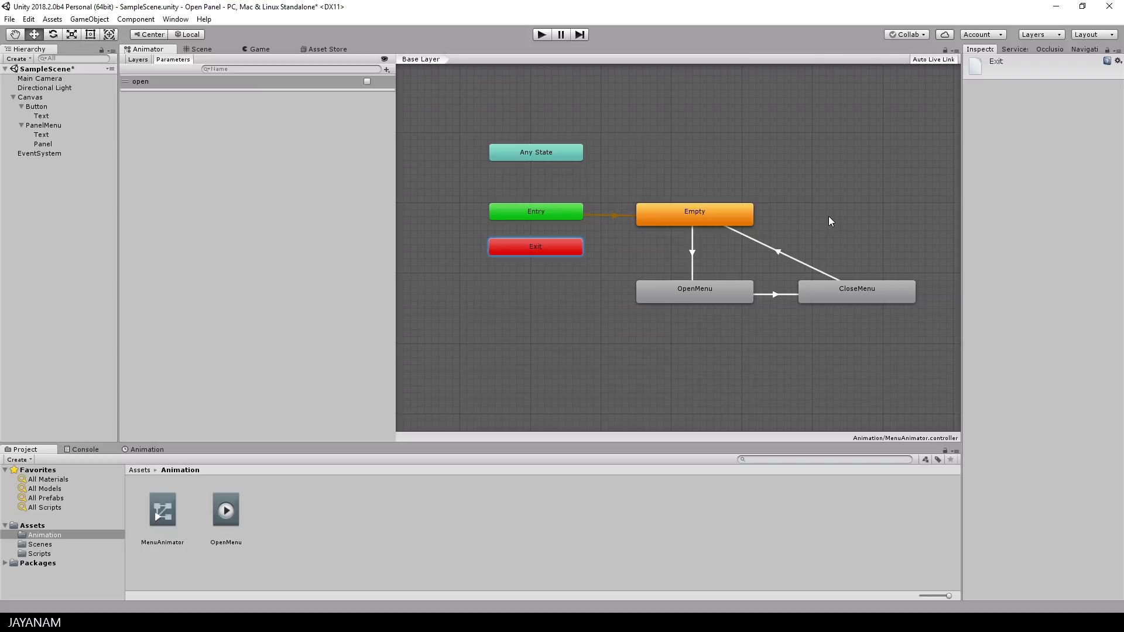
# Step: In the Scene view, drag the child Panel into the Button's Panel Opener (Script) Panel field
pyautogui.click(200, 50)
pyautogui.click(525, 424)
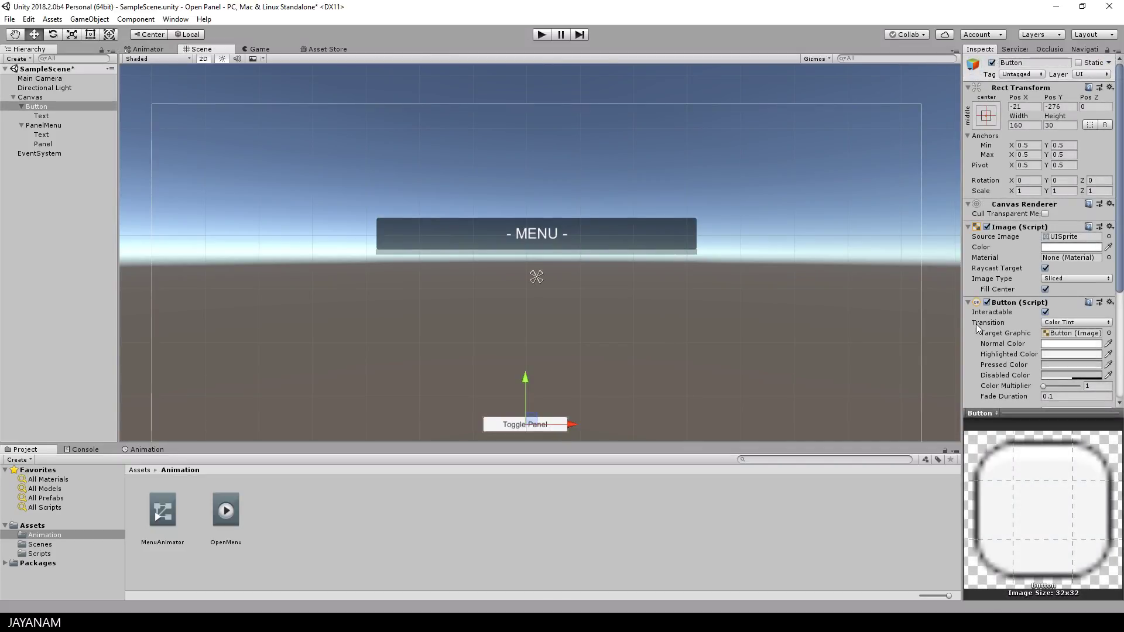
pyautogui.scroll(-5, 1056, 363)
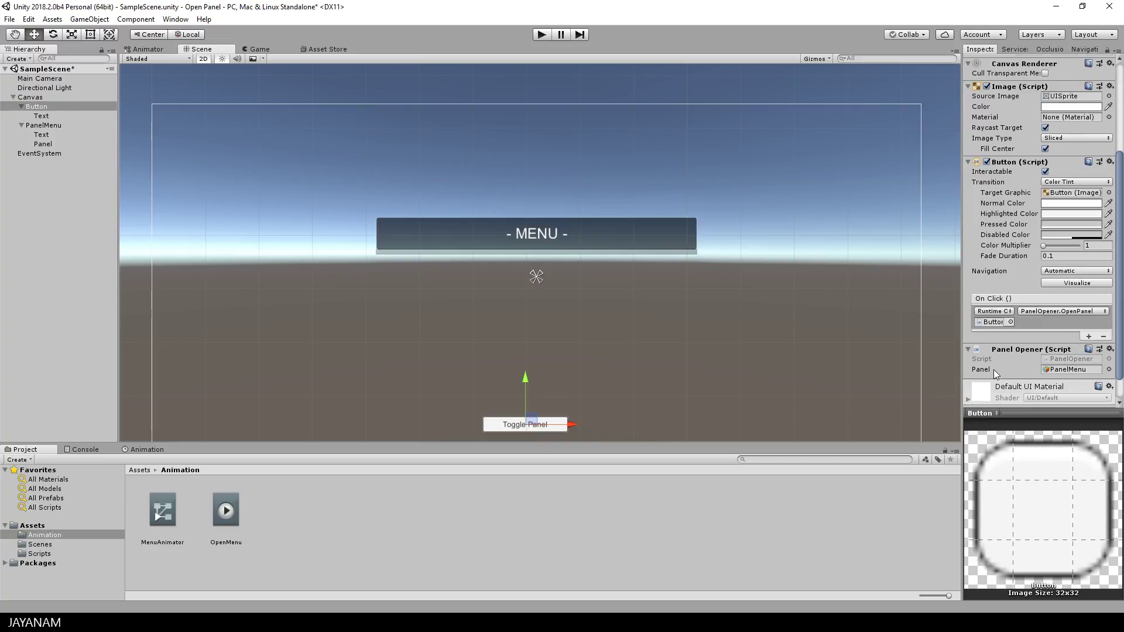
pyautogui.scroll(-2, 993, 370)
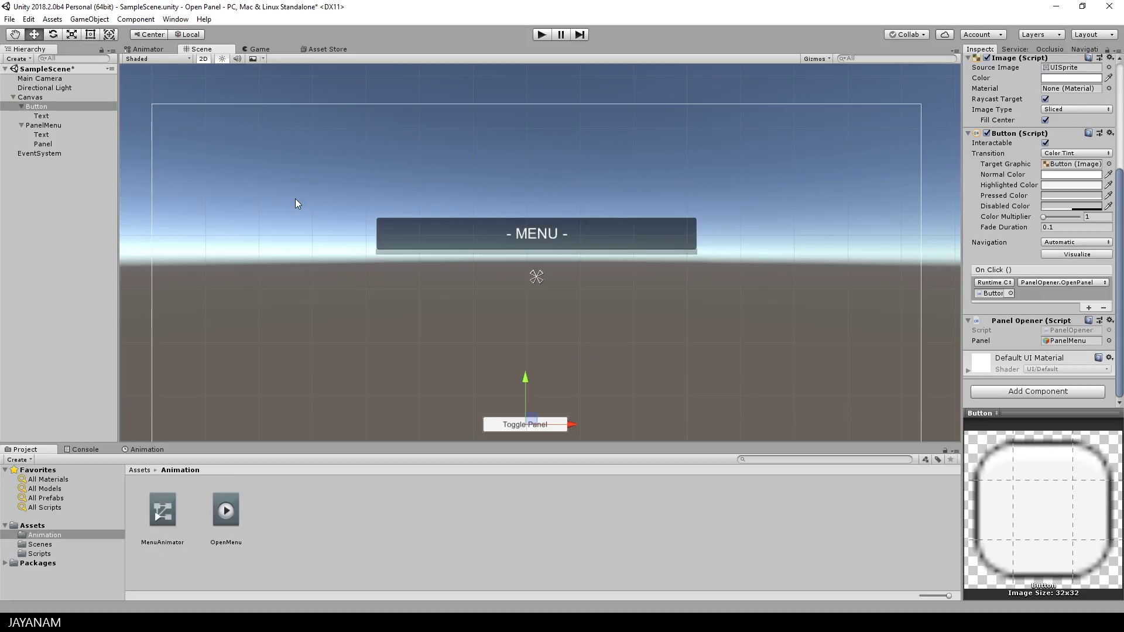
pyautogui.moveTo(45, 146); pyautogui.dragTo(1076, 343)
pyautogui.click(40, 145)
pyautogui.click(560, 427)
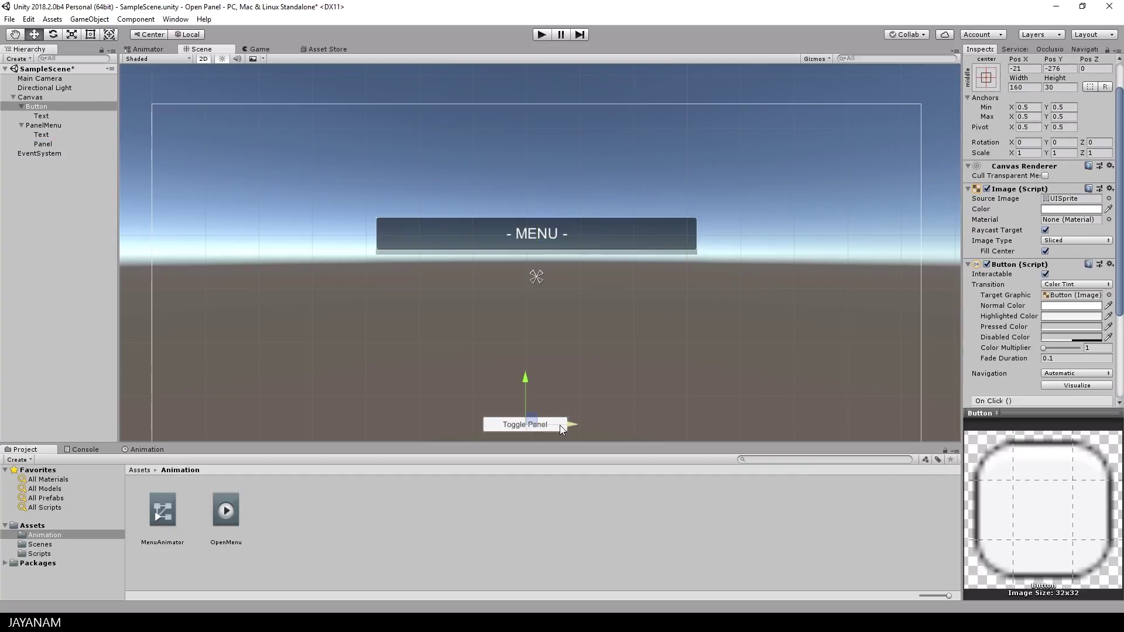
# Step: Replace the SetActive toggle lines with 'Animator animator = Panel.GetComponent<Animator>();'
pyautogui.hotkey('alt', 'Tab')
pyautogui.click(599, 341)
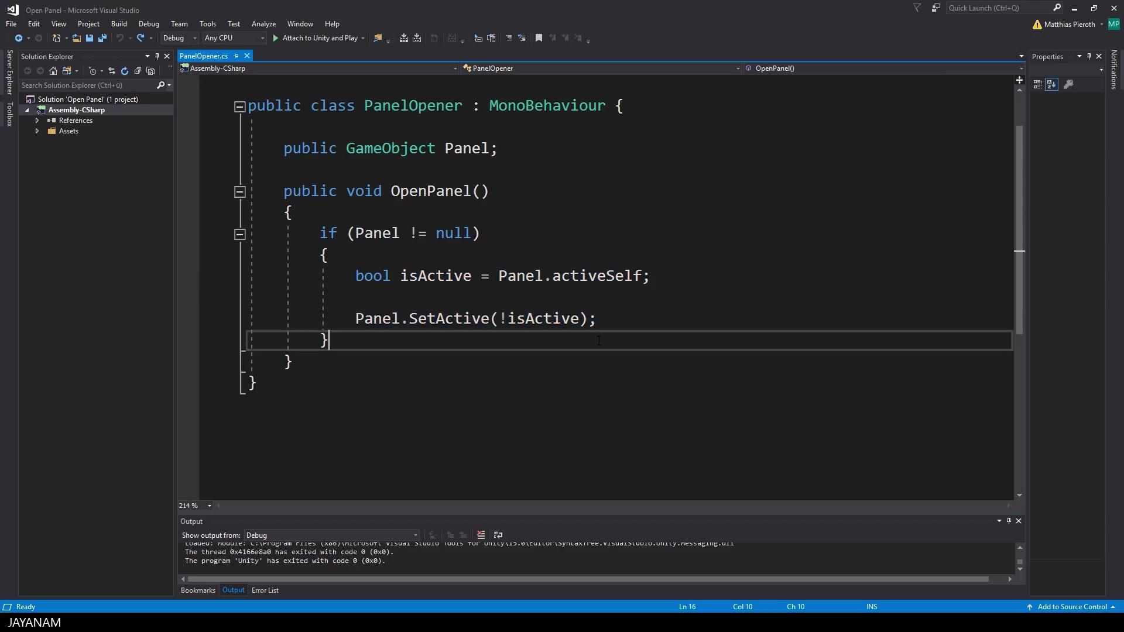
pyautogui.press('Up')
pyautogui.press('End')
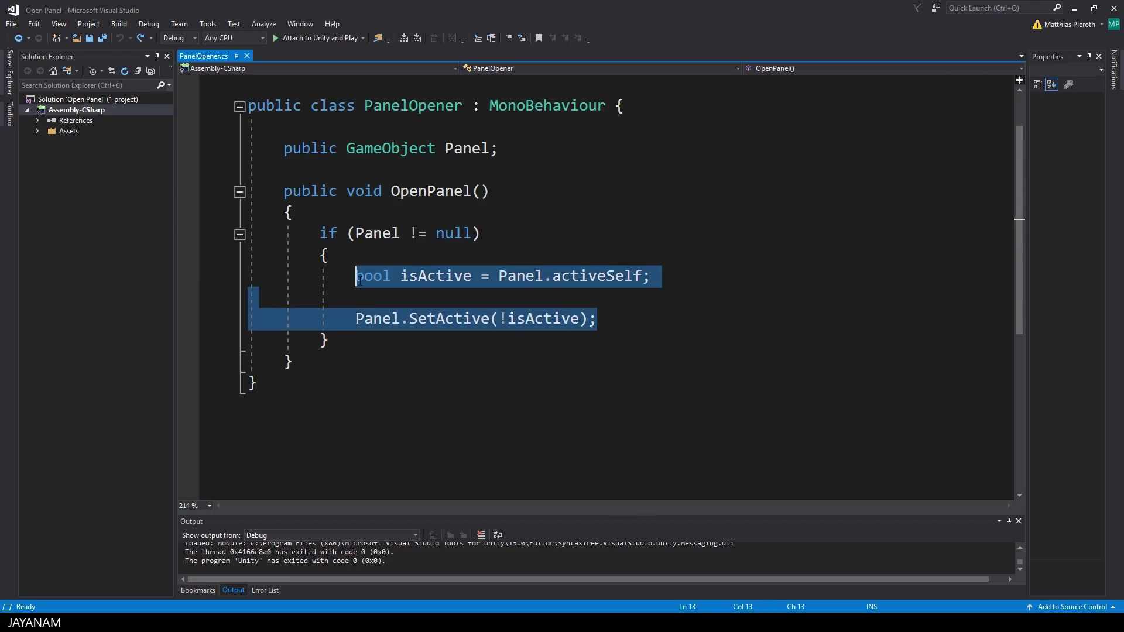
pyautogui.hotkey('shift', 'Up')
pyautogui.hotkey('shift', 'Up')
pyautogui.hotkey('shift', 'Home')
pyautogui.press('Delete')
pyautogui.write('Anima')
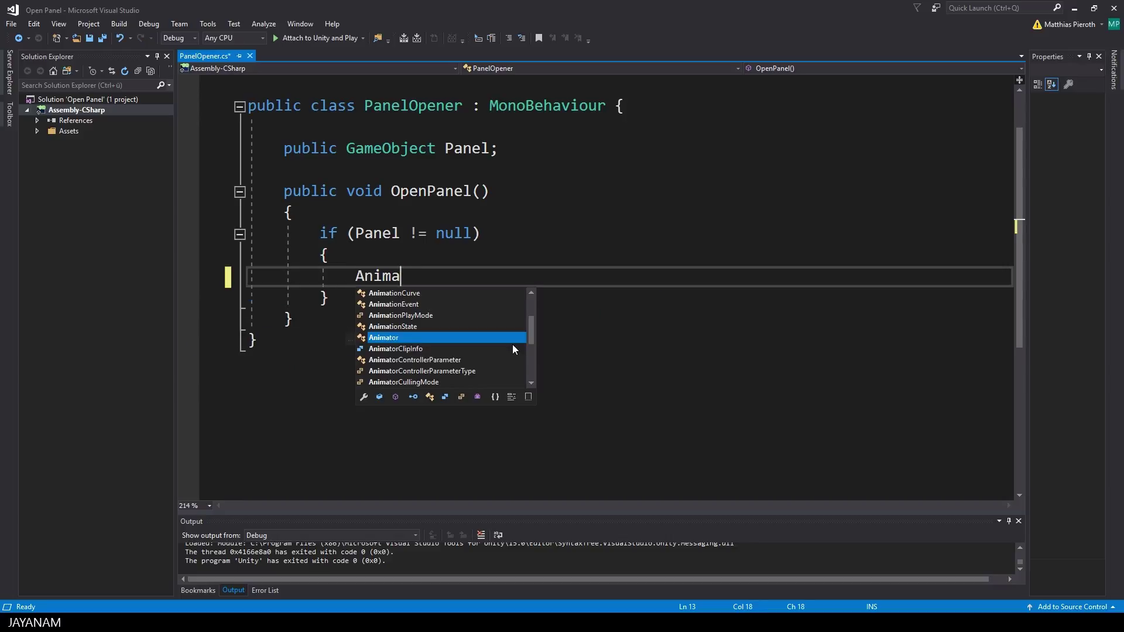
pyautogui.write('tor animator = P')
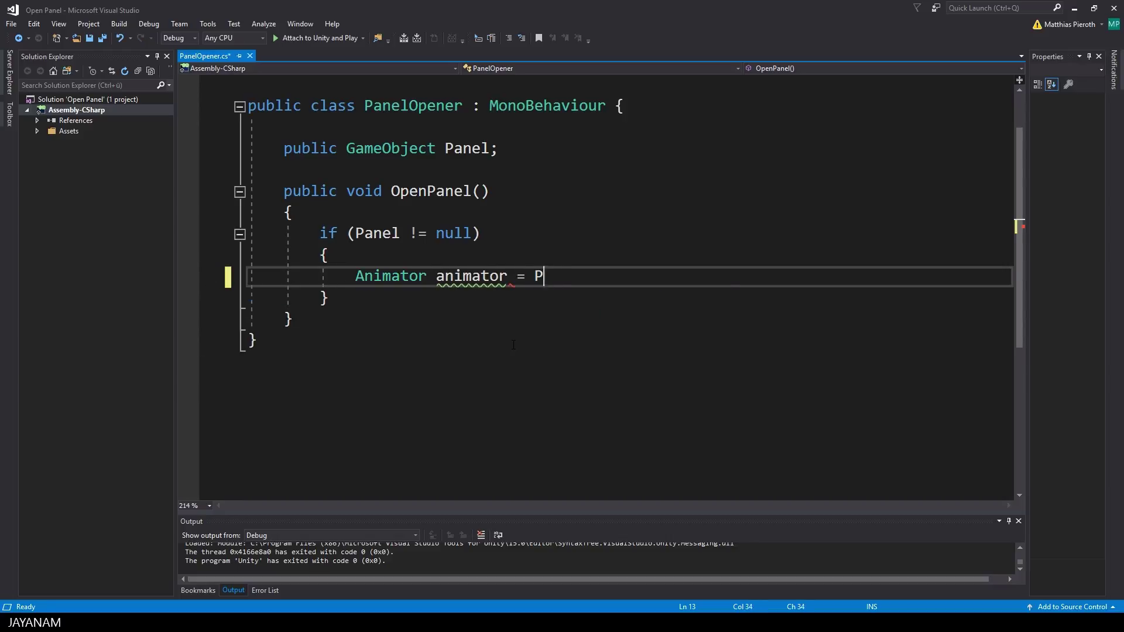
pyautogui.write('anel.GetComponent<Animator>')
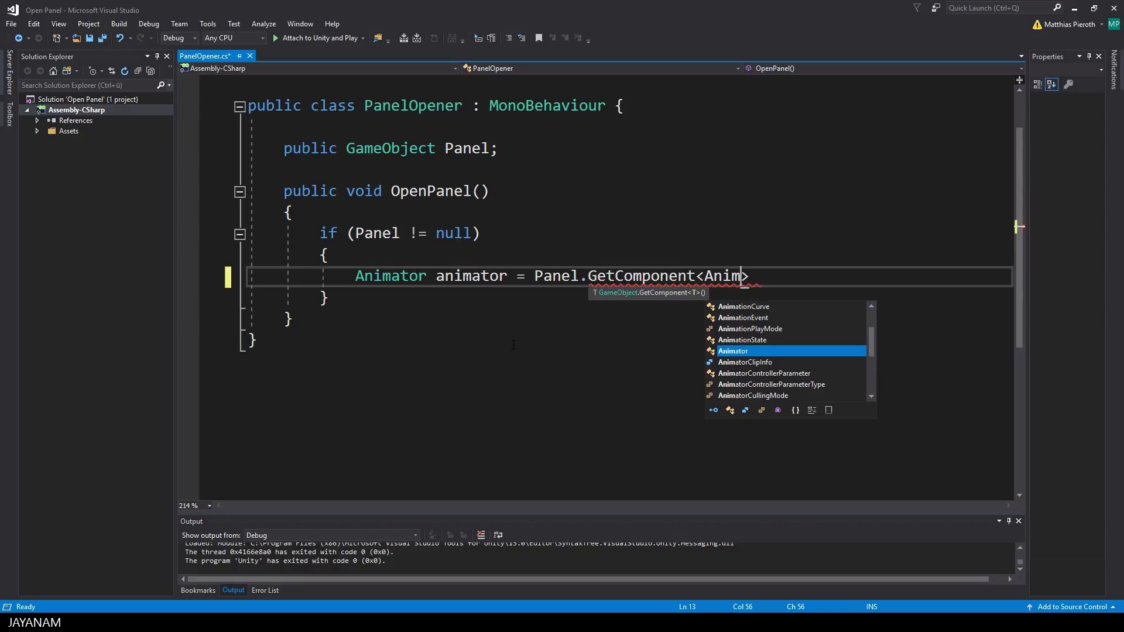
pyautogui.write('();')
pyautogui.press('Return')
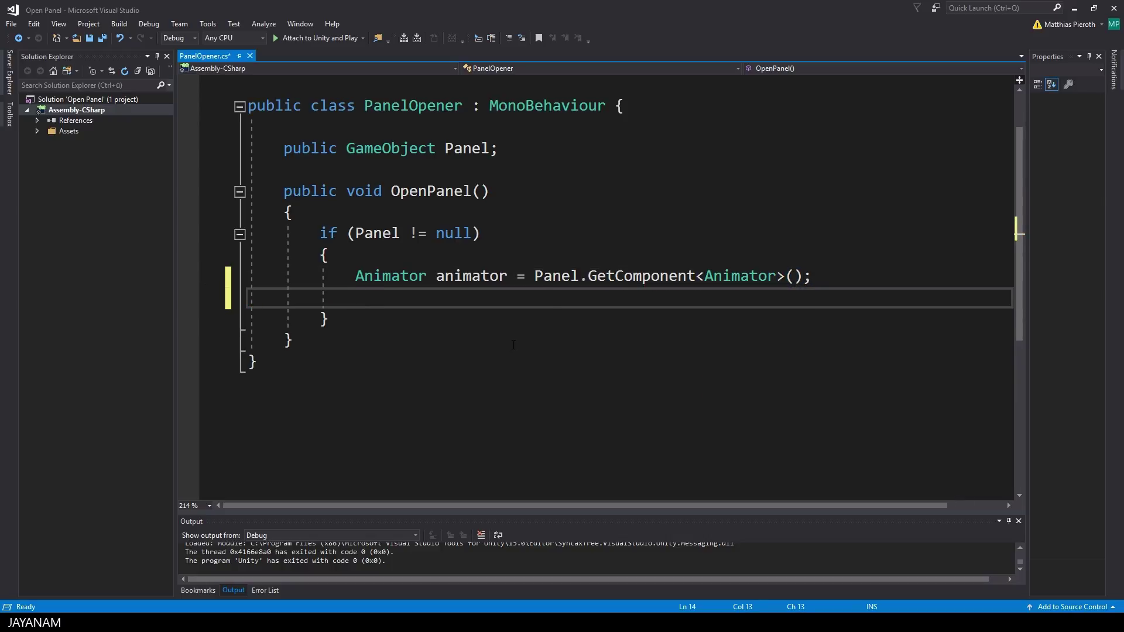
# Step: Add an 'if (animator != null)' block declaring 'bool isOpen = animator.GetBool("open");'
pyautogui.write('if(animator != null')
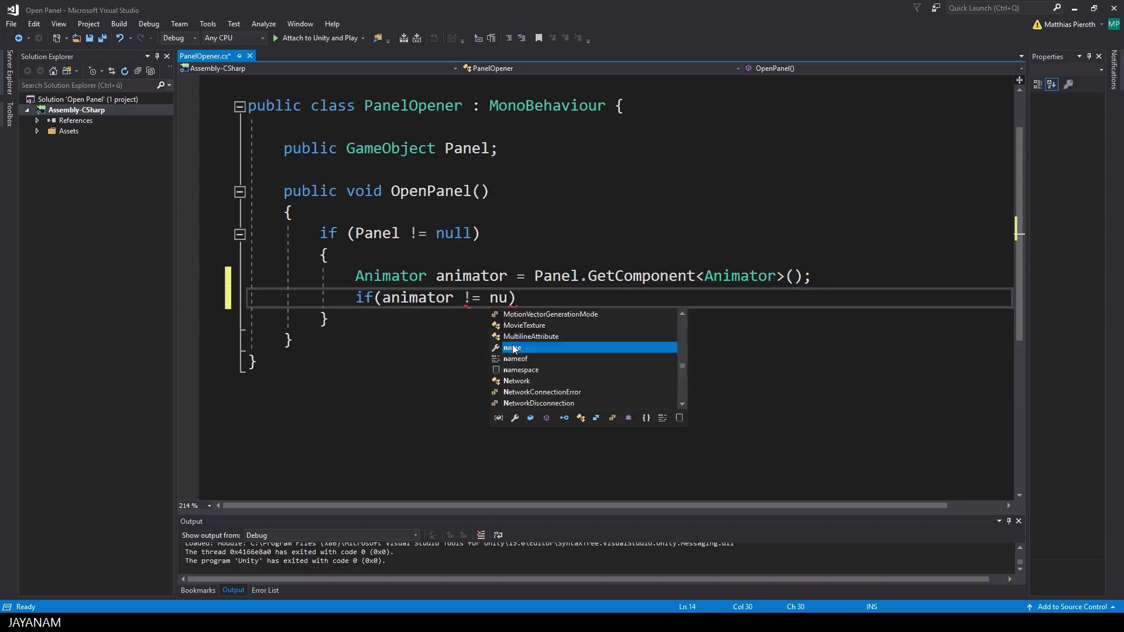
pyautogui.press('Return')
pyautogui.write('{')
pyautogui.press('Return')
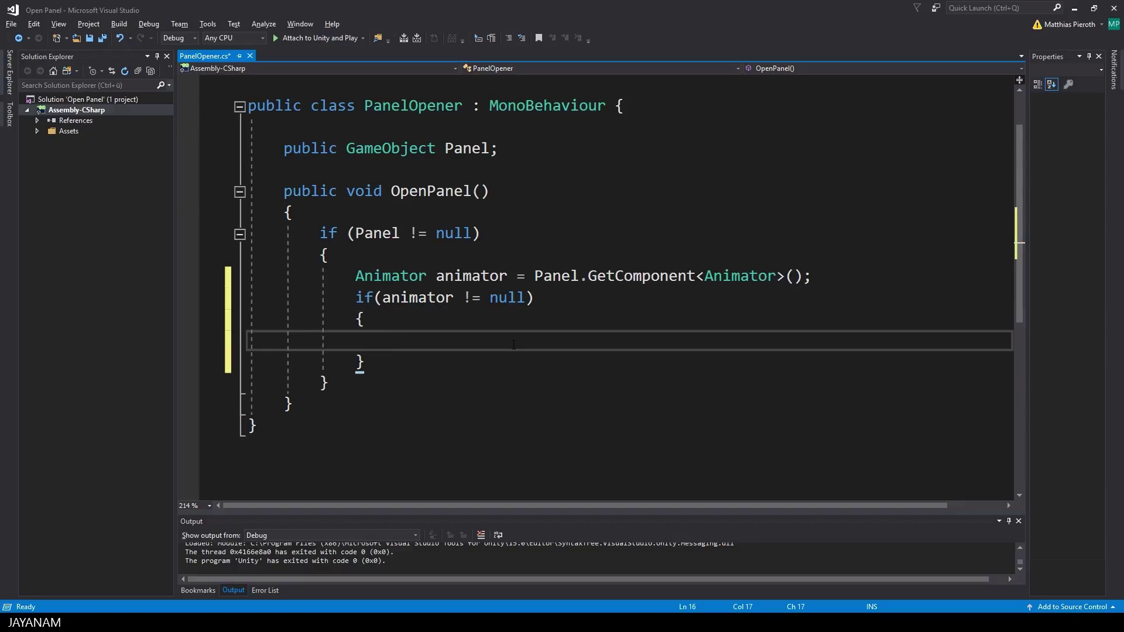
pyautogui.write('isOpen')
pyautogui.press('Home')
pyautogui.write('bool')
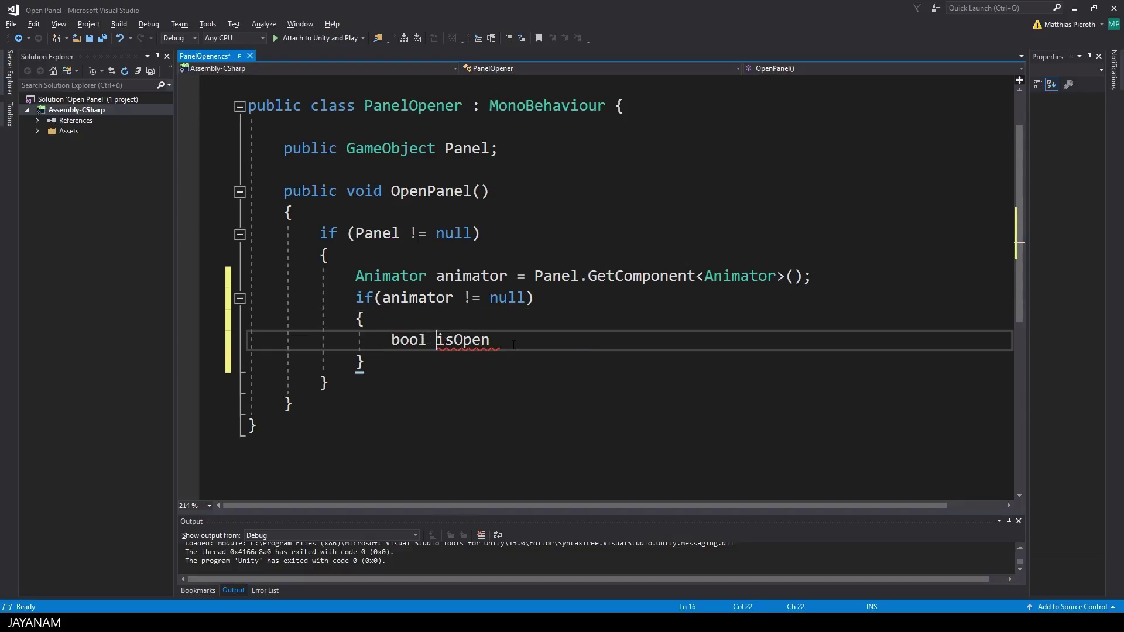
pyautogui.press('End')
pyautogui.write('= anim')
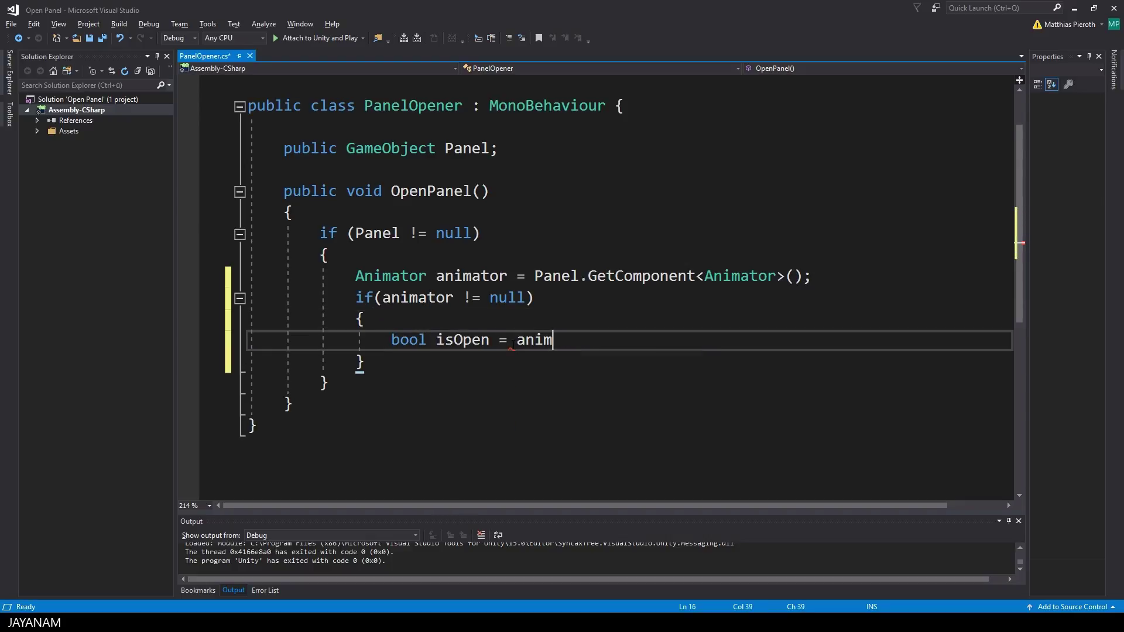
pyautogui.write('ator.getBool')
pyautogui.press('BackSpace')
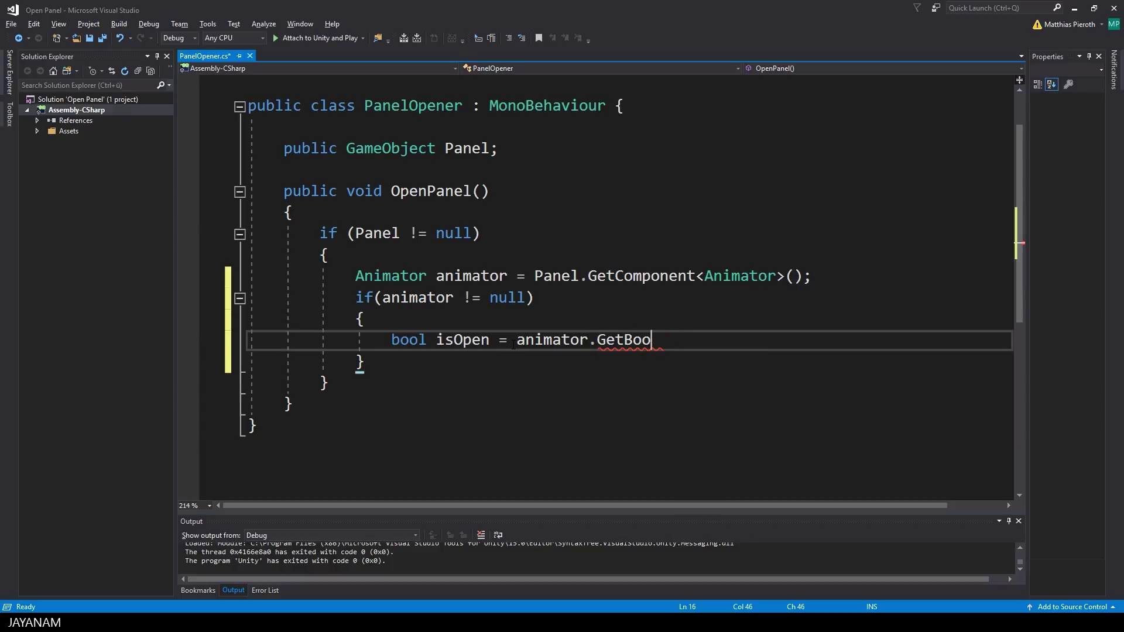
pyautogui.write('l("open");')
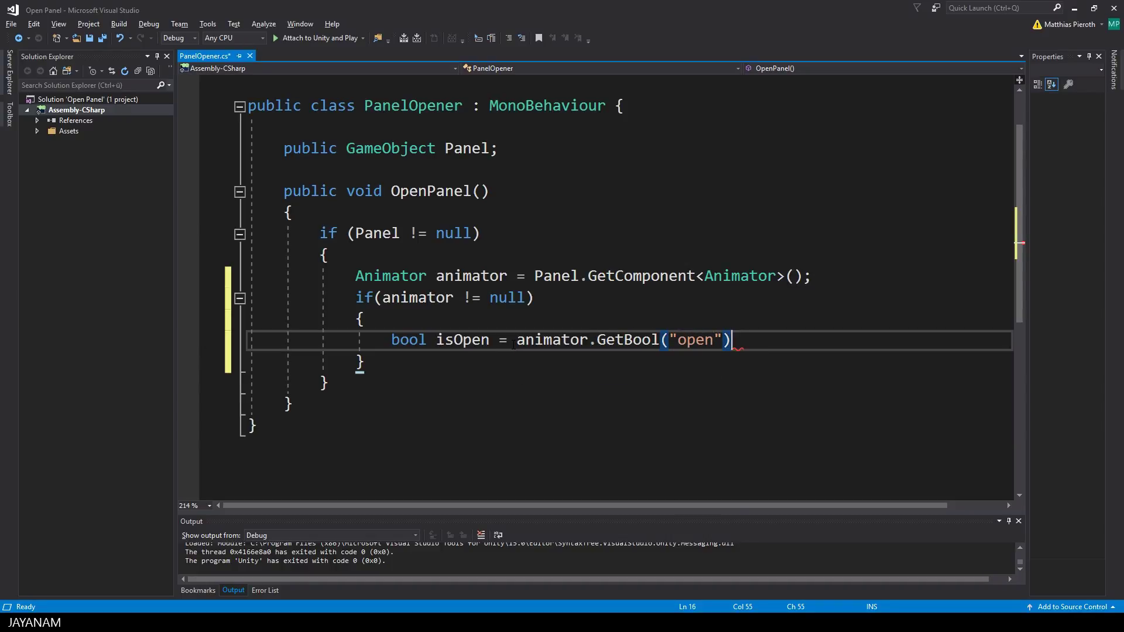
pyautogui.press('Return')
pyautogui.press('Return')
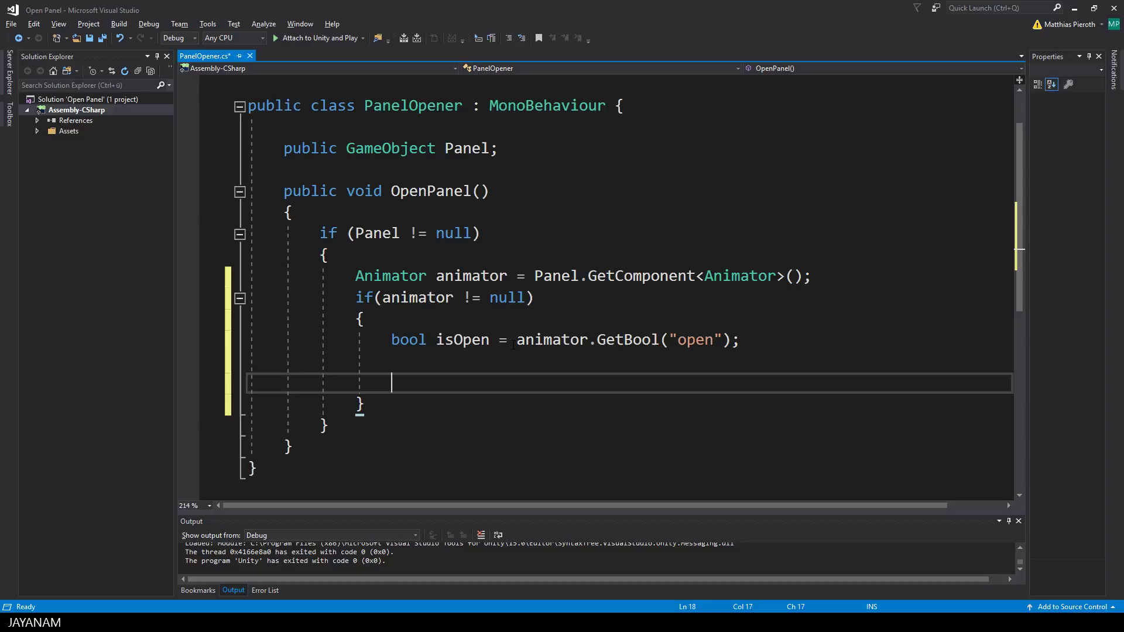
# Step: Add 'animator.SetBool("open", !isOpen);' inside the block and save PanelOpener.cs
pyautogui.write('anim')
pyautogui.press('Escape')
pyautogui.write('ator.')
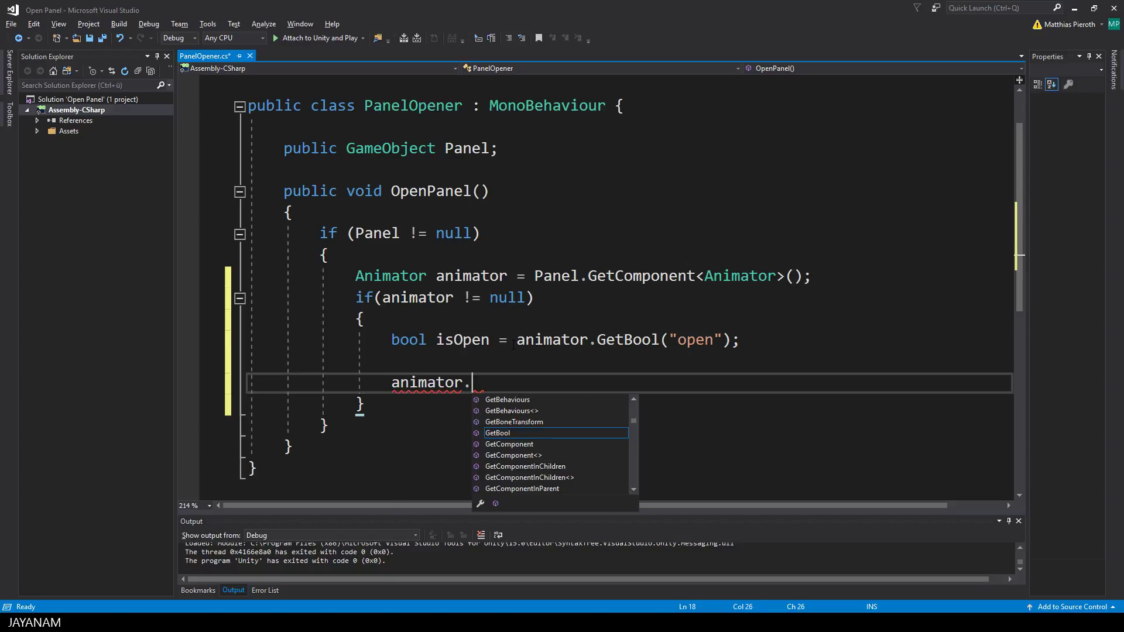
pyautogui.write('setB')
pyautogui.press('Tab')
pyautogui.write('(')
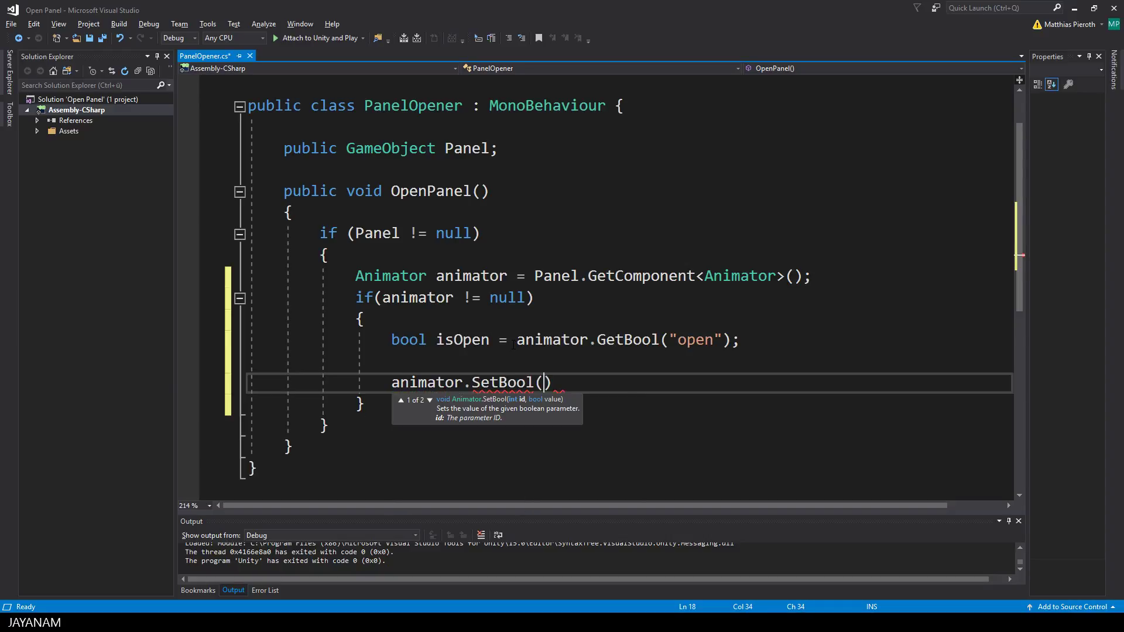
pyautogui.write('"open", ')
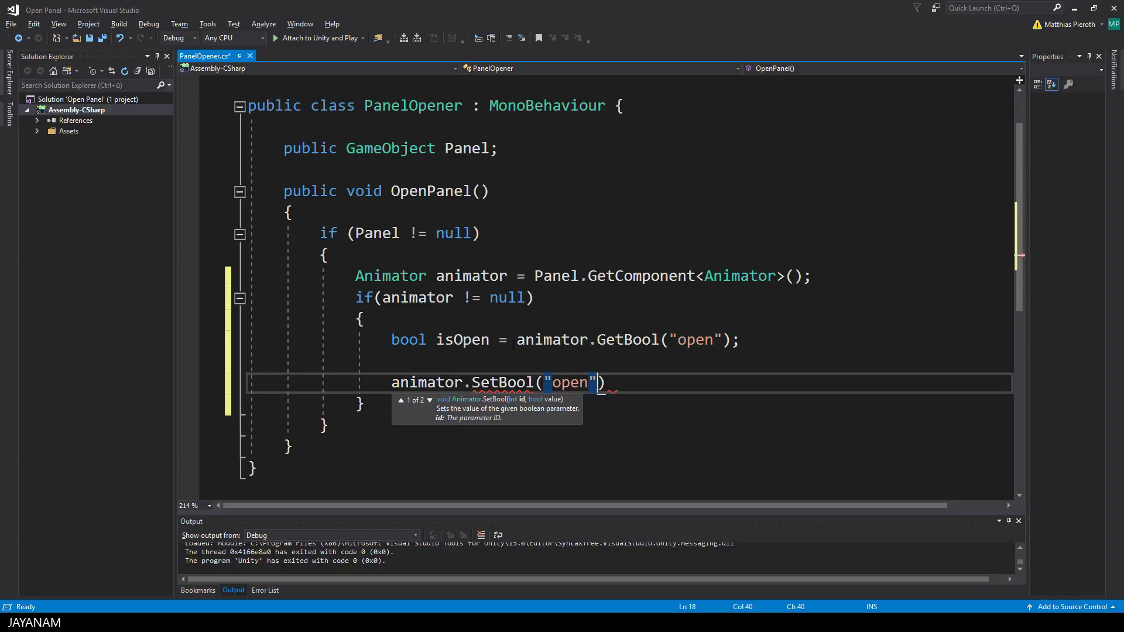
pyautogui.write('!isOp')
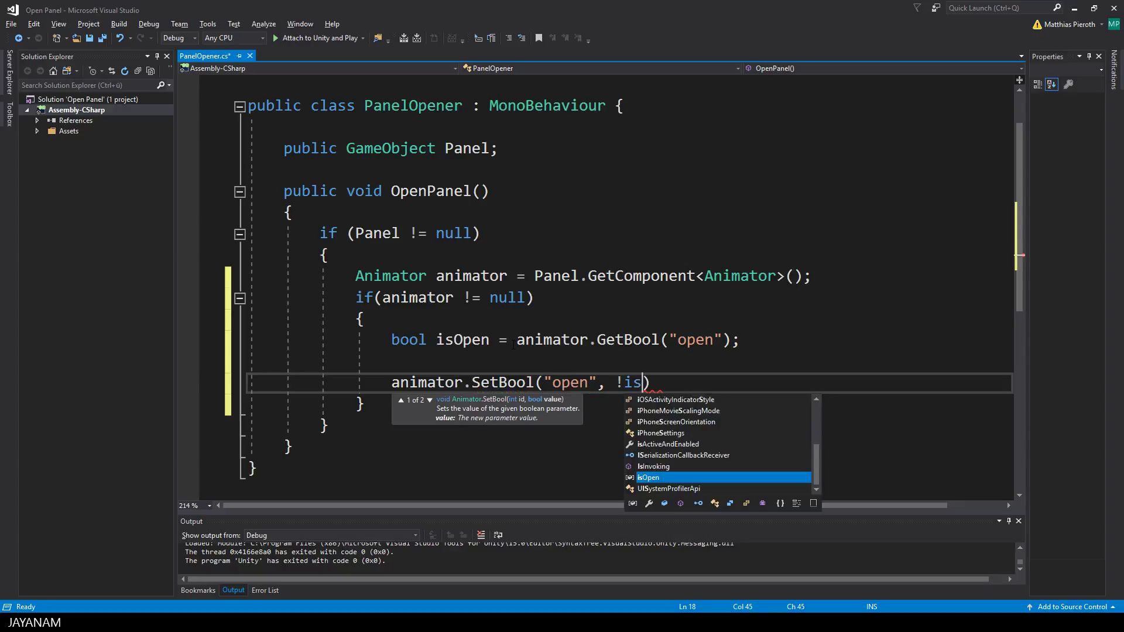
pyautogui.press('Tab')
pyautogui.write(');')
pyautogui.hotkey('ctrl', 's')
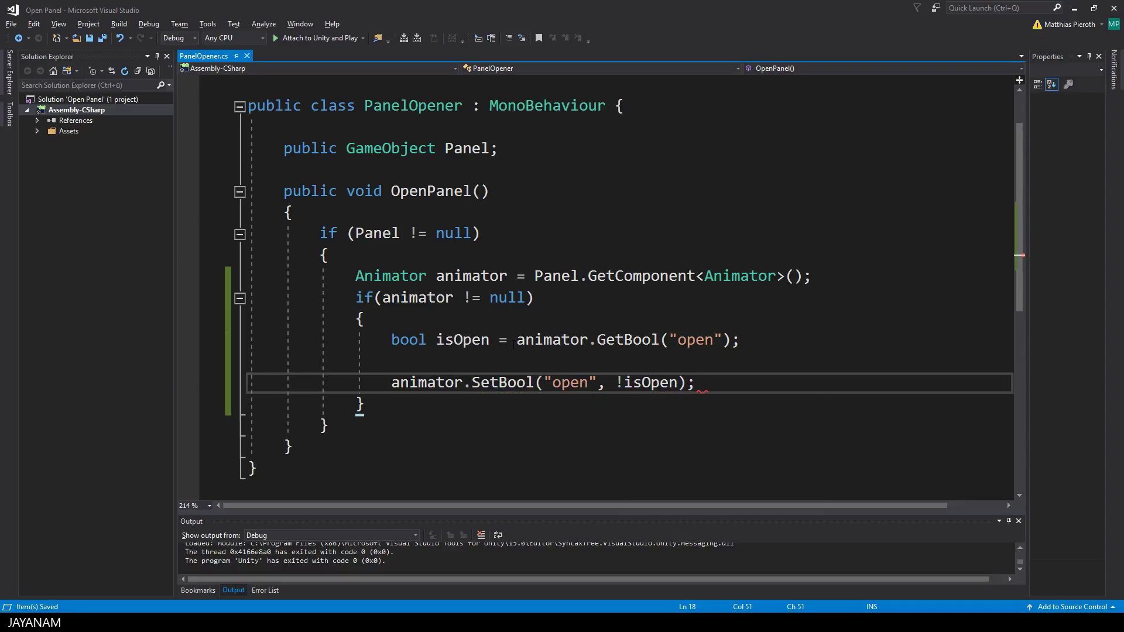
pyautogui.doubleClick(651, 382)
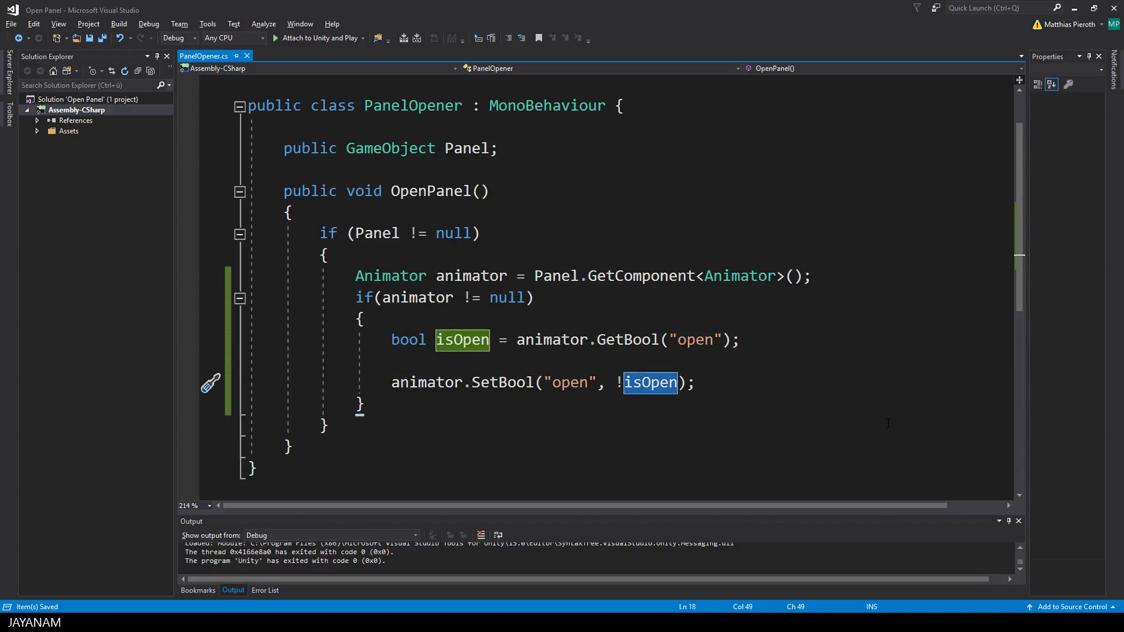
pyautogui.scroll(1, 888, 423)
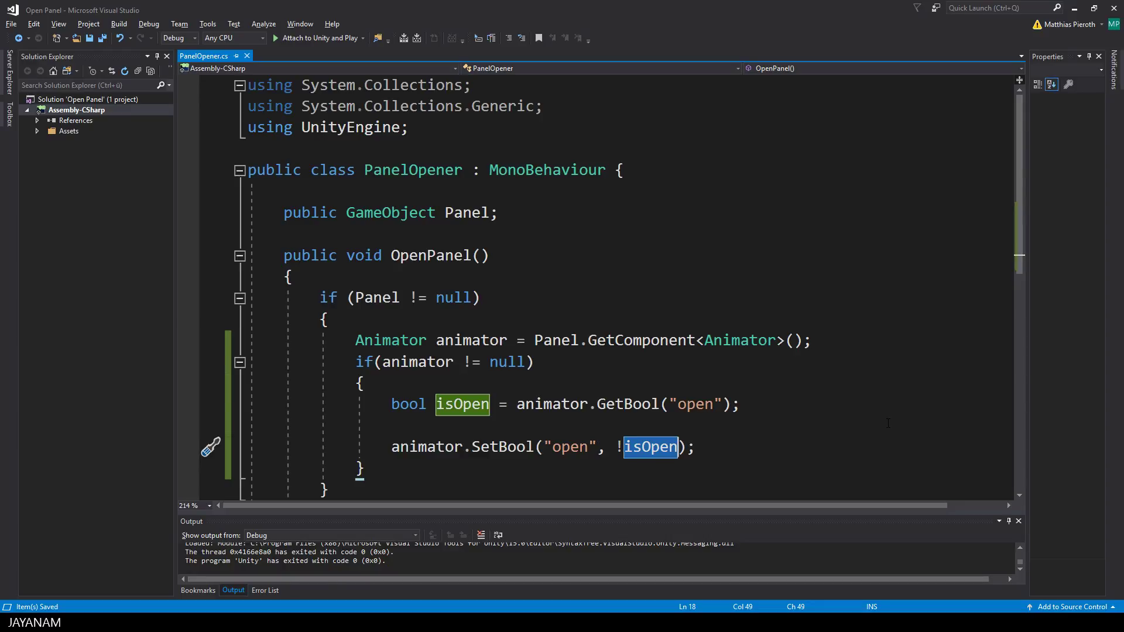
pyautogui.scroll(-1, 888, 424)
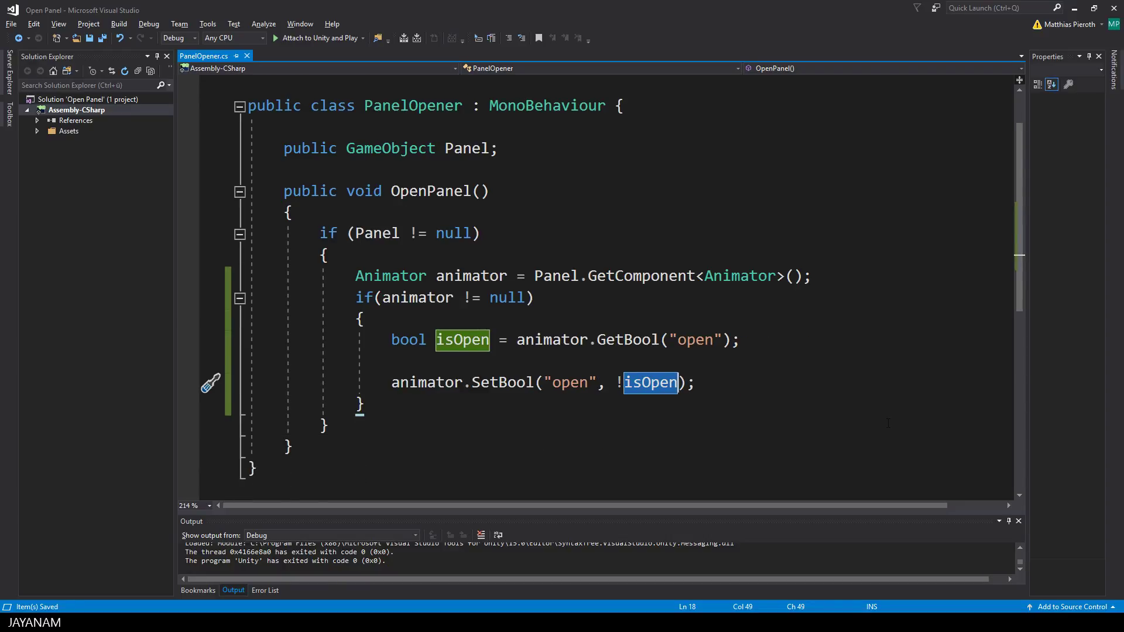
pyautogui.hotkey('alt', 'Tab')
# Step: Play the scene and press Toggle Panel six times, watching the panel slide open and closed
pyautogui.click(543, 32)
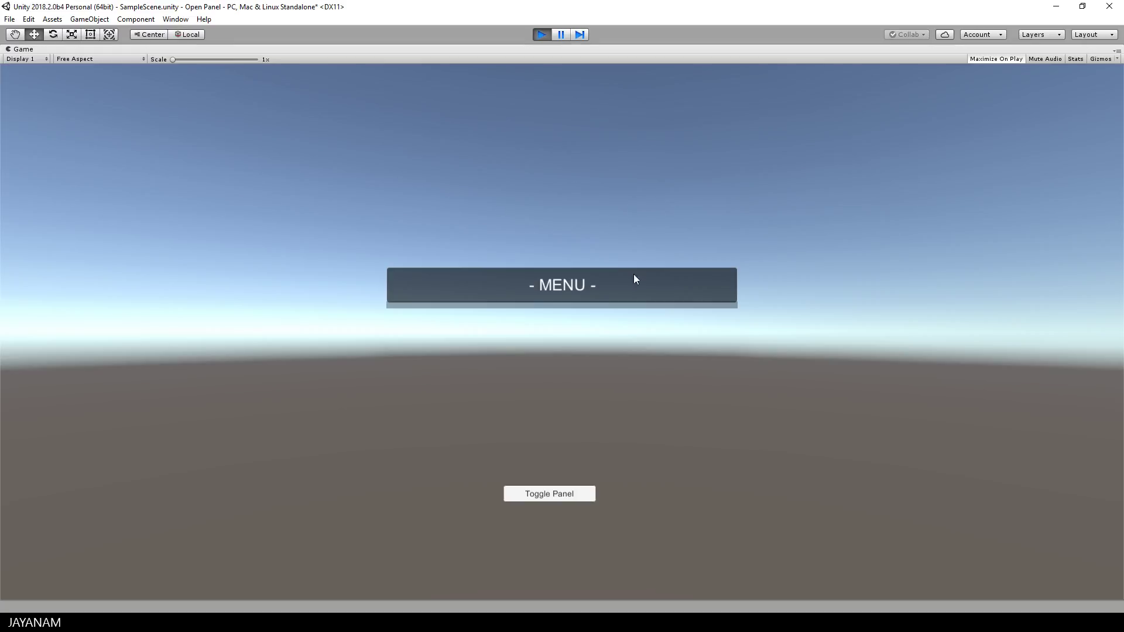
pyautogui.click(586, 493)
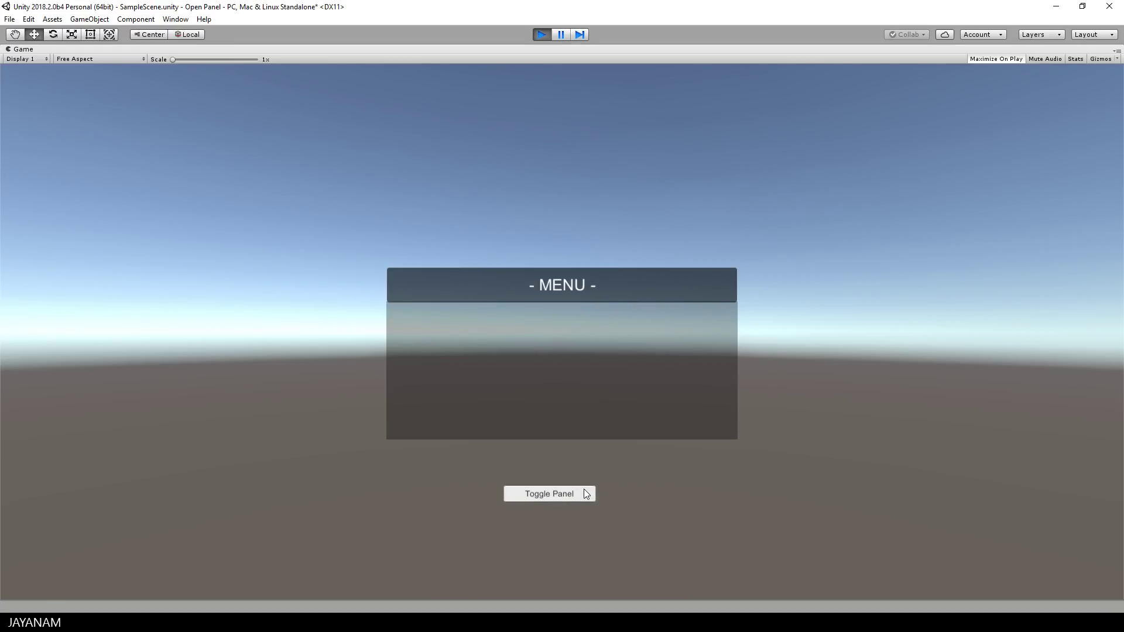
pyautogui.click(586, 494)
pyautogui.click(586, 494)
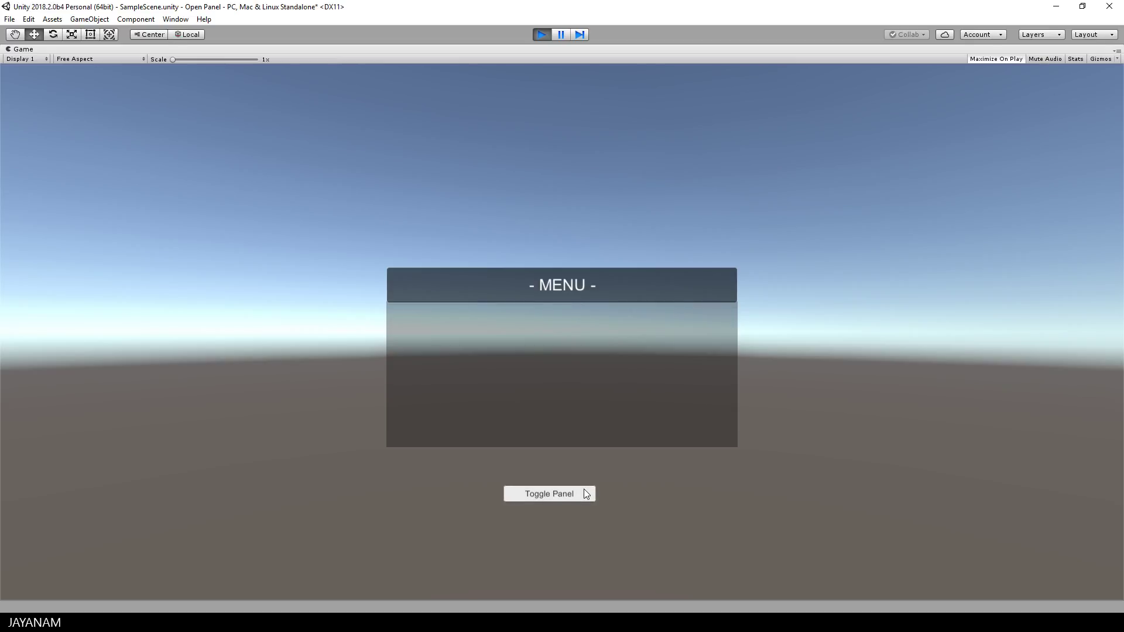
pyautogui.click(586, 494)
pyautogui.click(586, 494)
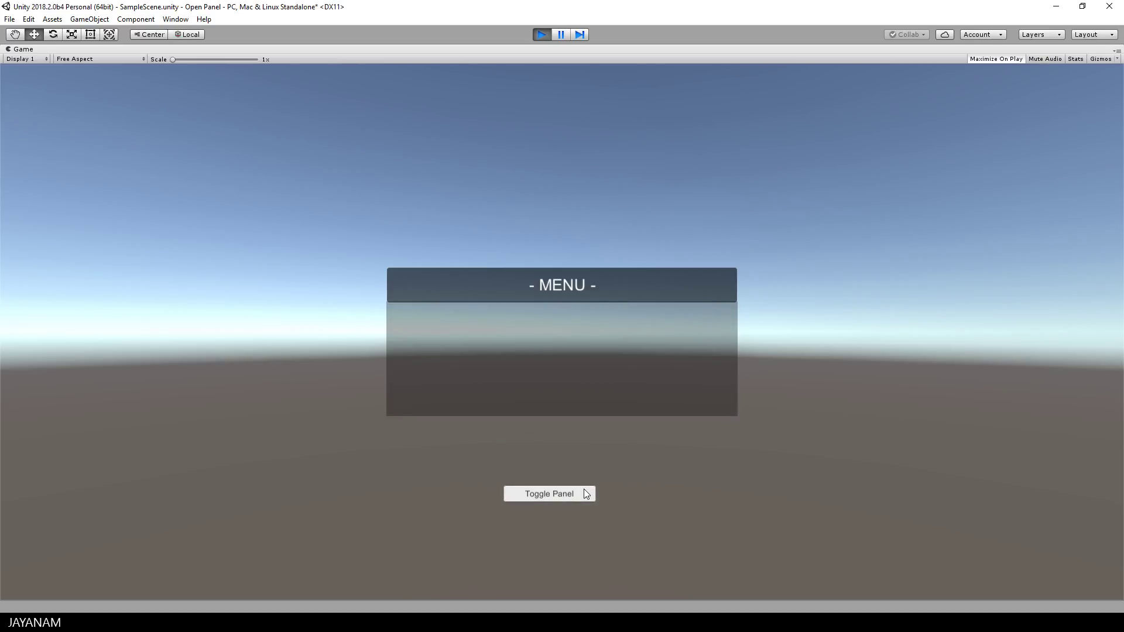
pyautogui.click(586, 494)
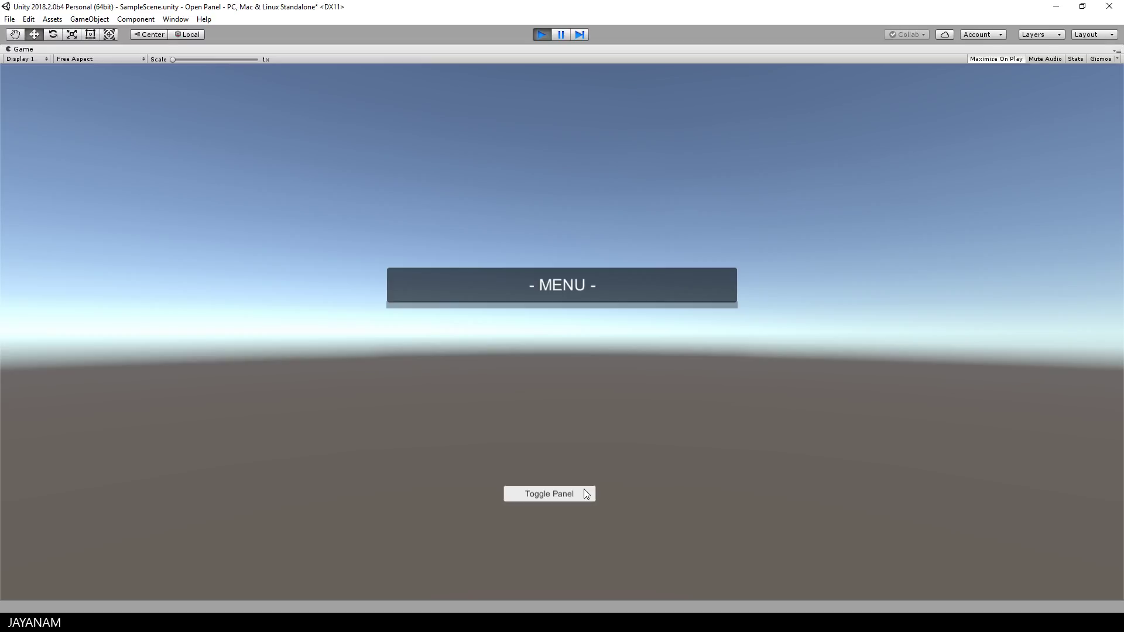